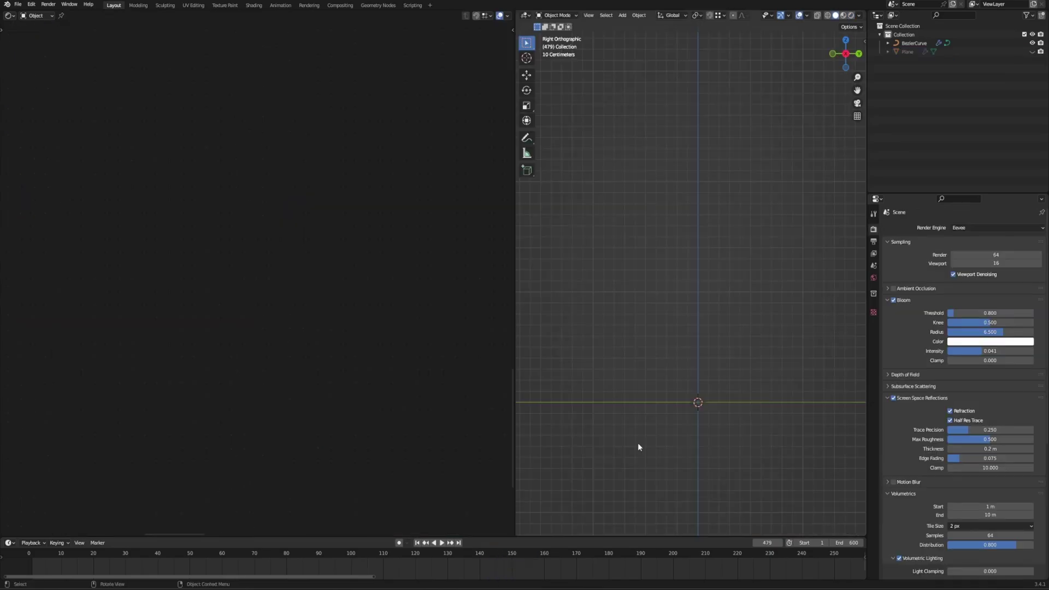
Step: Add a plane mesh at the origin of the empty scene
key("shift+a")
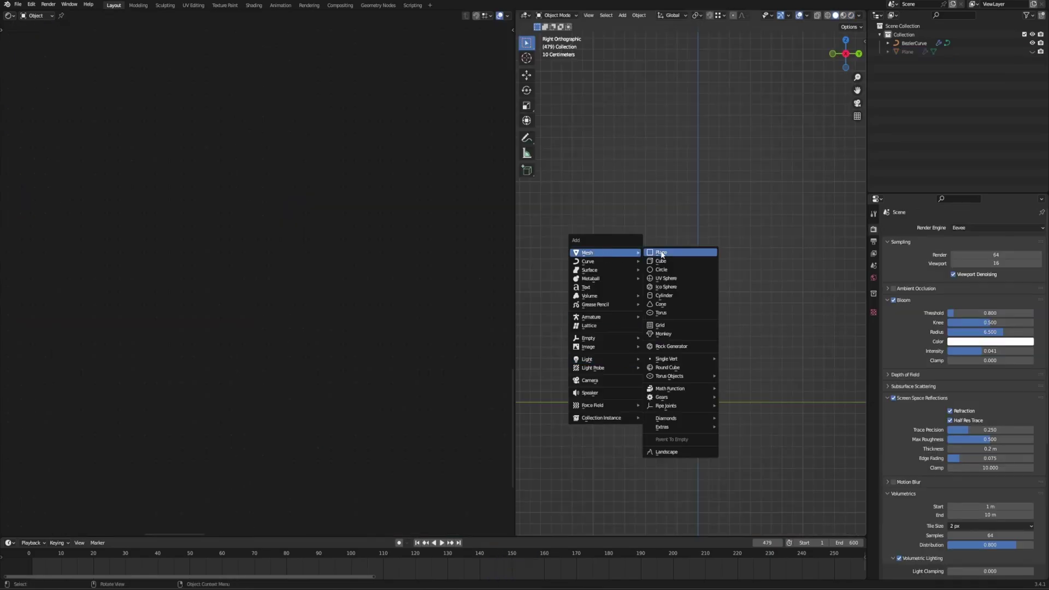
left_click(664, 252)
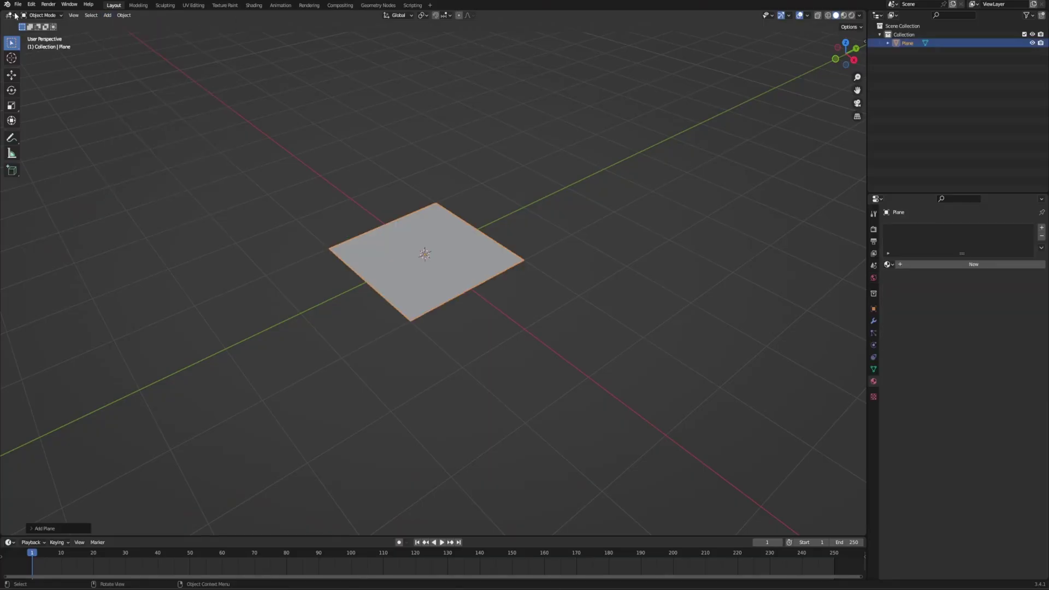
Step: Switch the left area's editor type to the Shader Editor
left_click(10, 14)
left_click(35, 96)
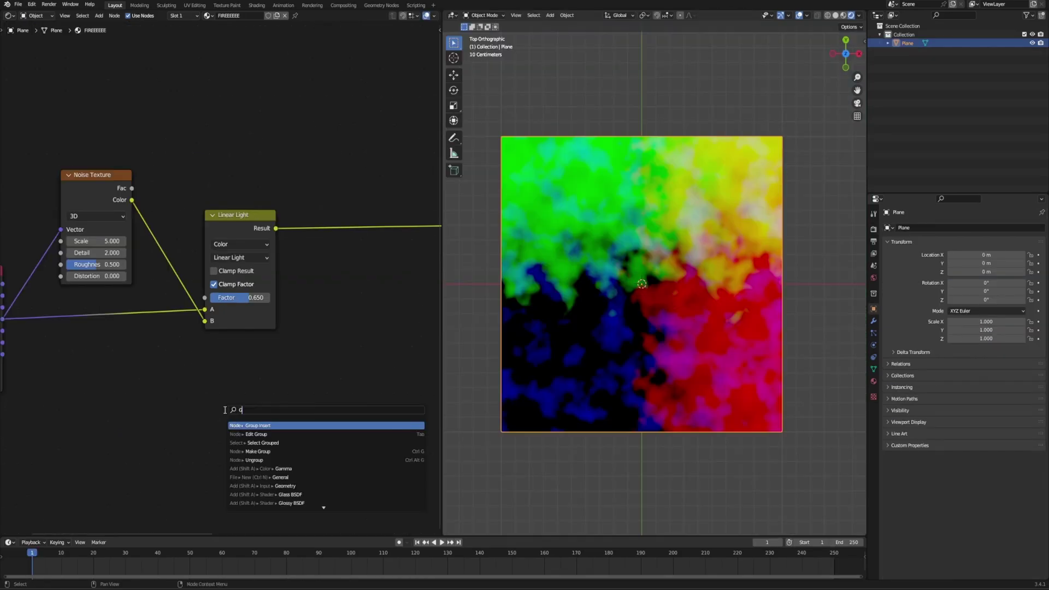
Step: Insert a Gradient Texture after the Linear Light and rotate the plane 90° on X
key("Return")
left_click(262, 262)
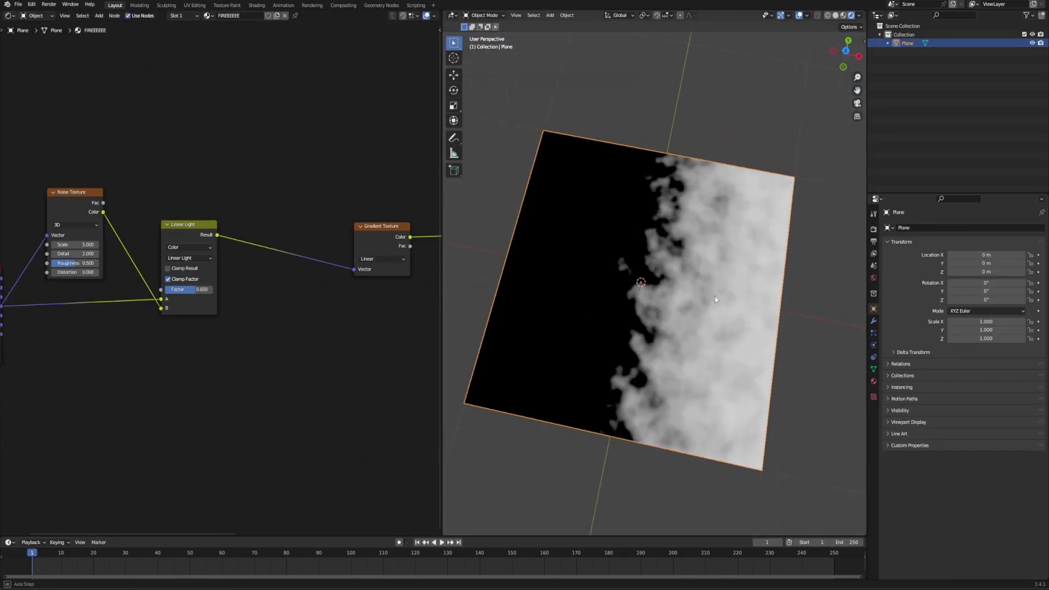
key("r")
key("x")
key("9")
key("0")
key("Return")
middle_click_drag(827, 241, 765, 273)
Step: Set the gradient to Quadratic Sphere and insert a Mapping node before the Noise Texture
left_click(395, 261)
left_click(380, 315)
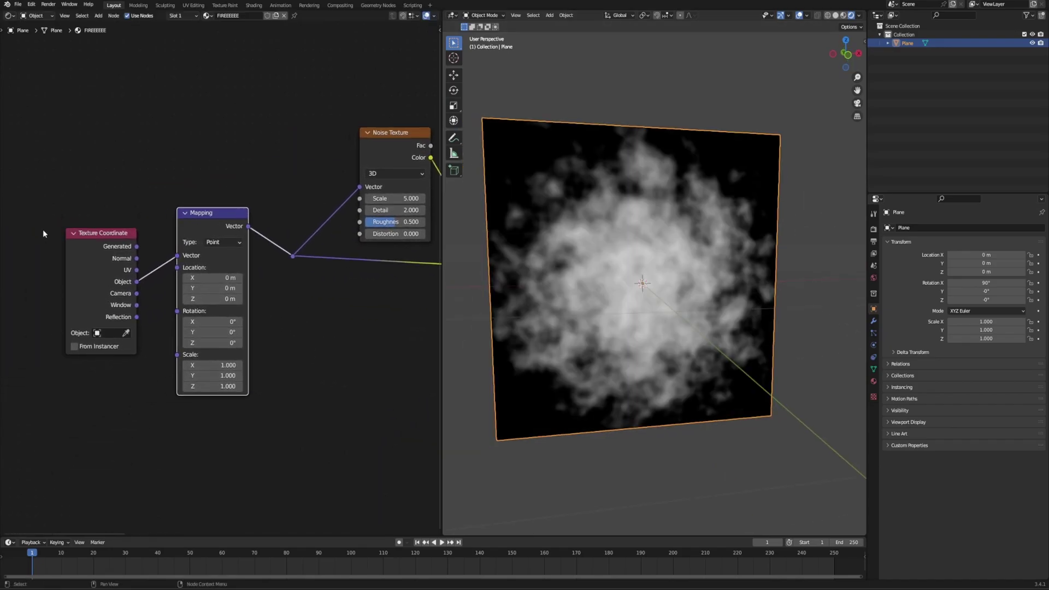
left_click_drag(215, 277, 235, 278)
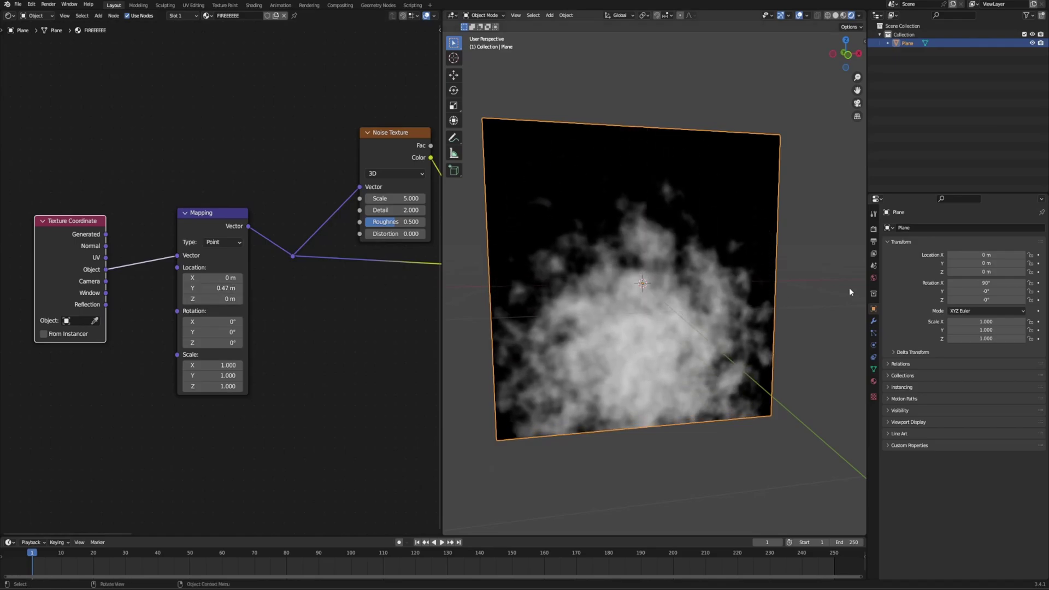
Step: Apply the plane's rotation and scale, then raise the noise scale to 8.300
key("ctrl+a")
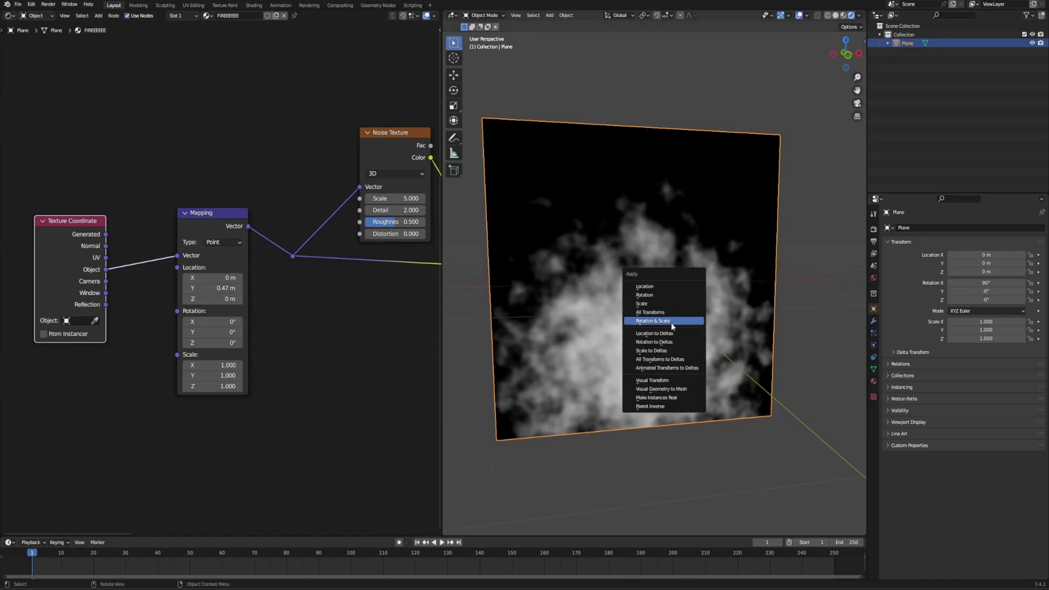
left_click(671, 321)
key("Tab")
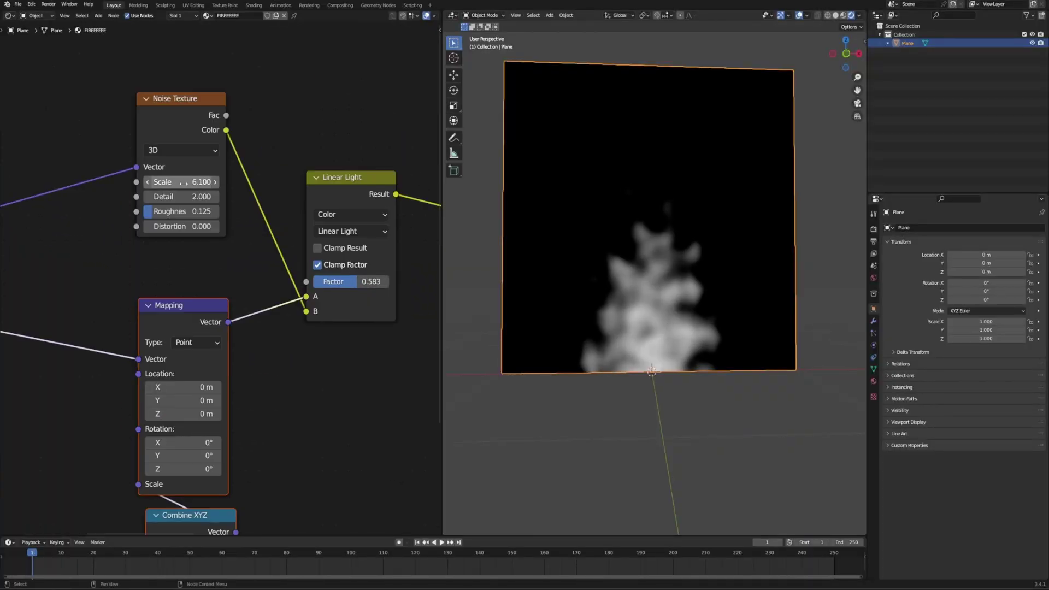
mouse_move(184, 183)
left_mouse_down()
mouse_move(219, 183)
mouse_move(202, 183)
left_mouse_up()
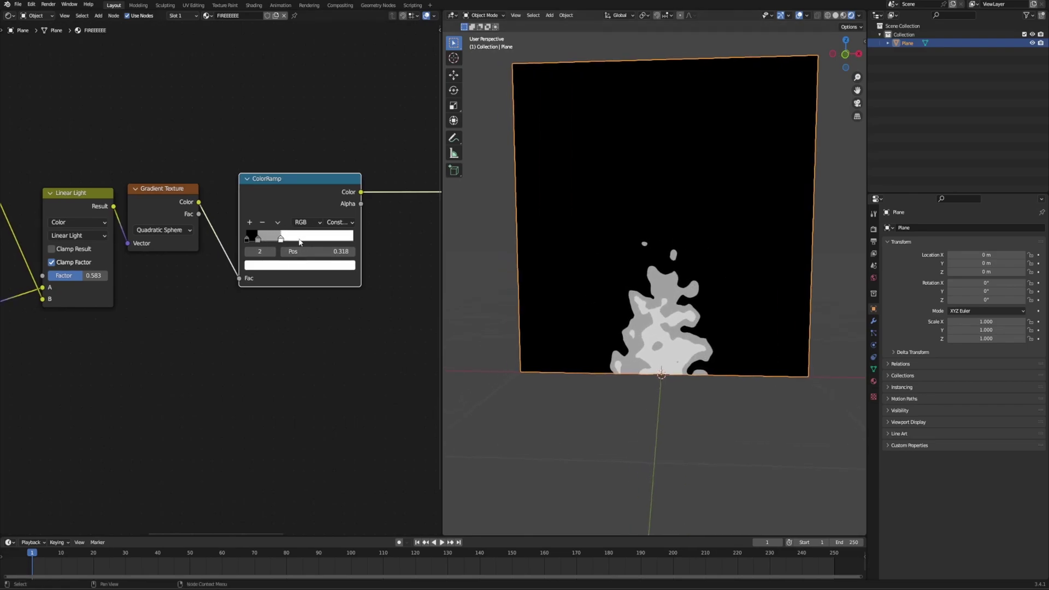
Step: Colour the ColorRamp stops orange and yellow using the HSV picker
left_click(295, 267)
left_click(270, 185)
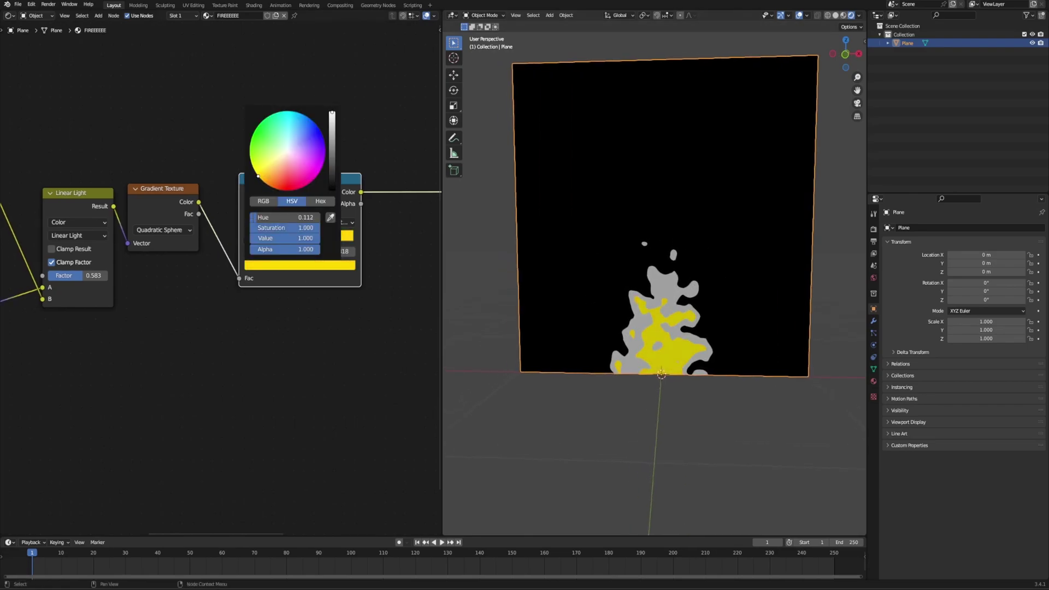
key("Return")
left_click(268, 265)
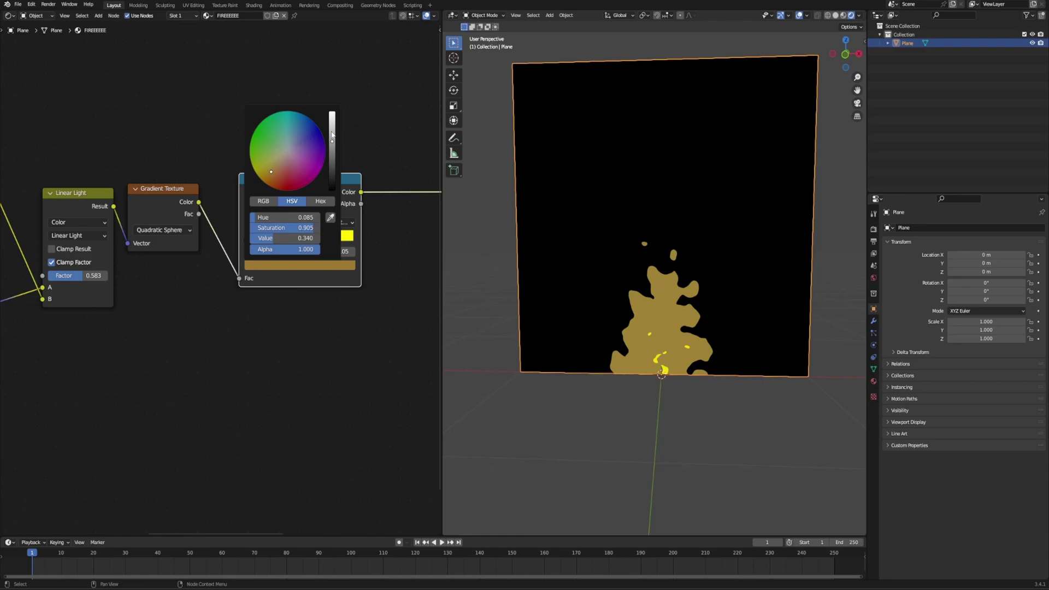
Step: Add a red ColorRamp stop at position 0.168
left_click(267, 236, "ctrl")
left_click(268, 265)
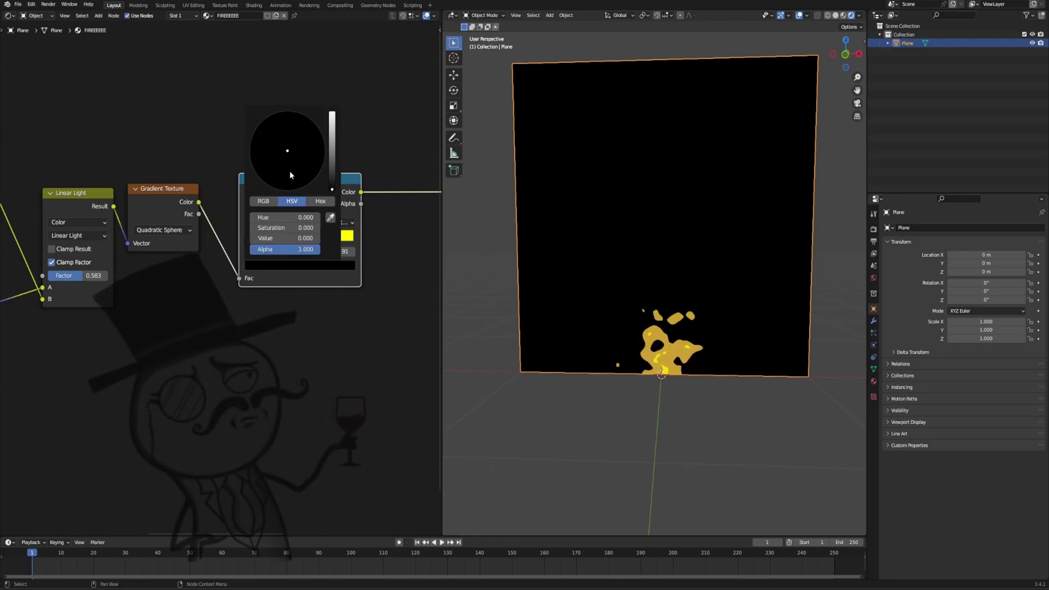
left_click_drag(281, 158, 284, 196)
left_click_drag(263, 244, 261, 244)
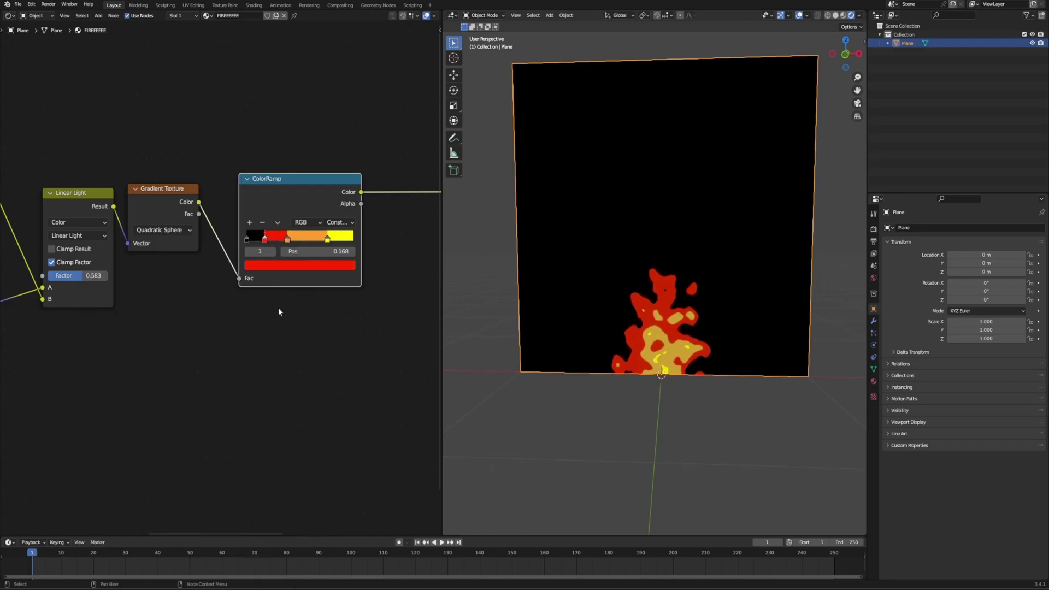
middle_click_drag(290, 240, 155, 252)
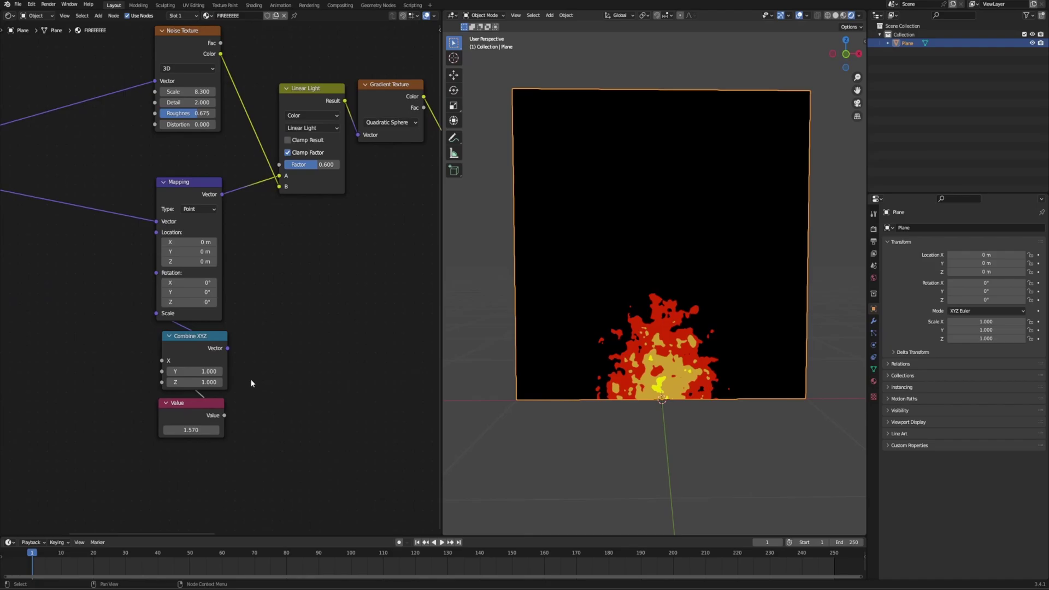
Step: Set the Linear Light factor to 0.467
scroll(250, 379, "up", 2)
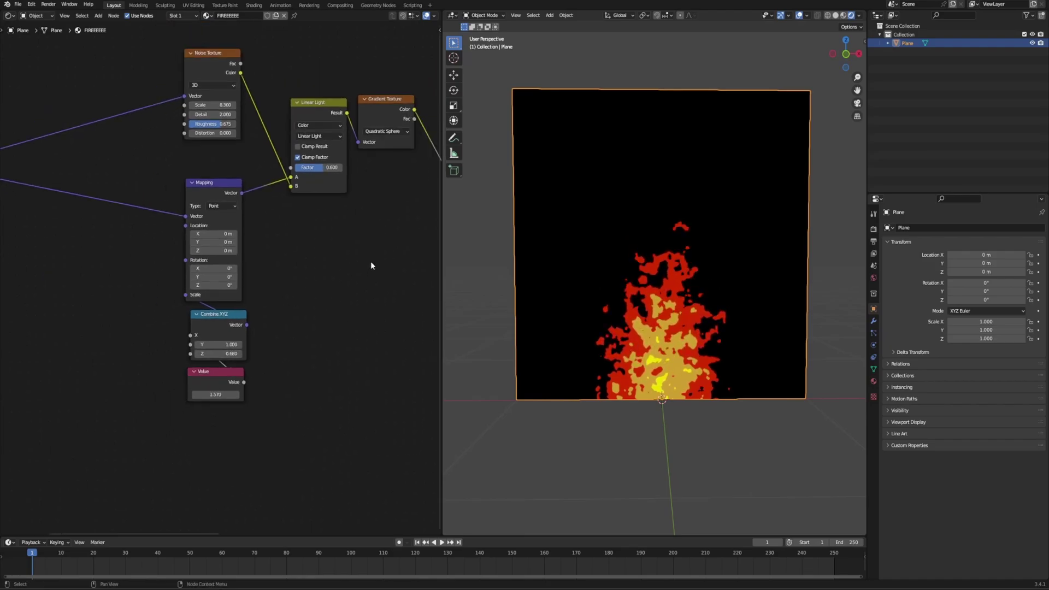
middle_click_drag(370, 265, 239, 313)
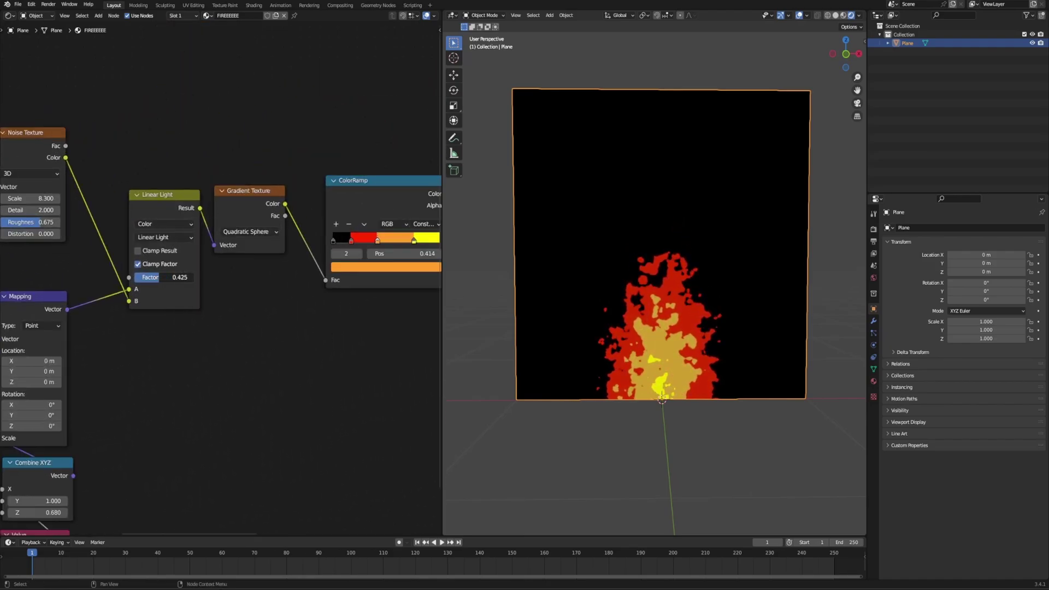
middle_click_drag(147, 335, 246, 363)
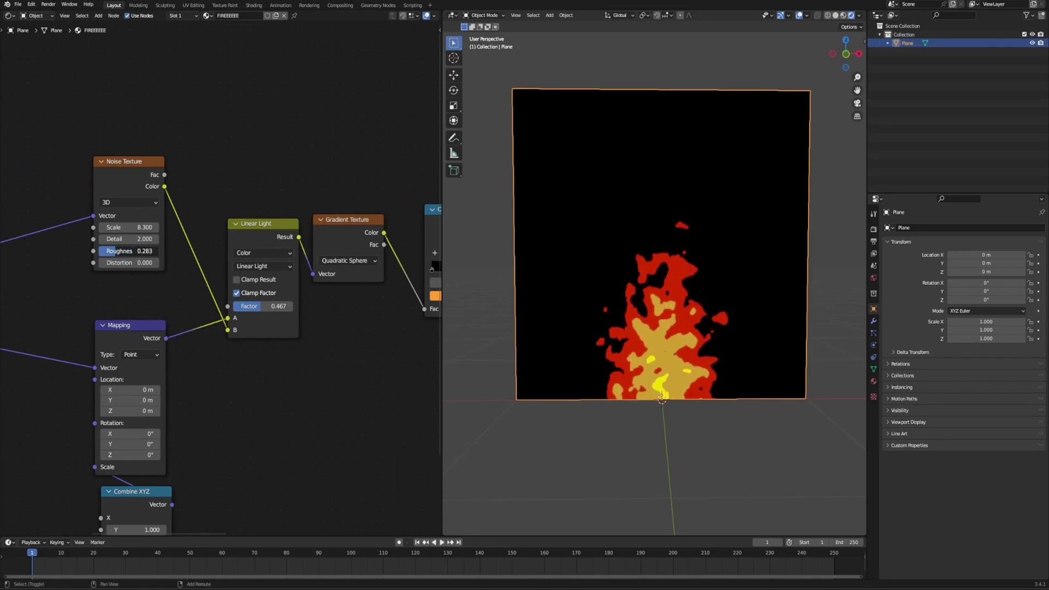
scroll(161, 293, "down", 3)
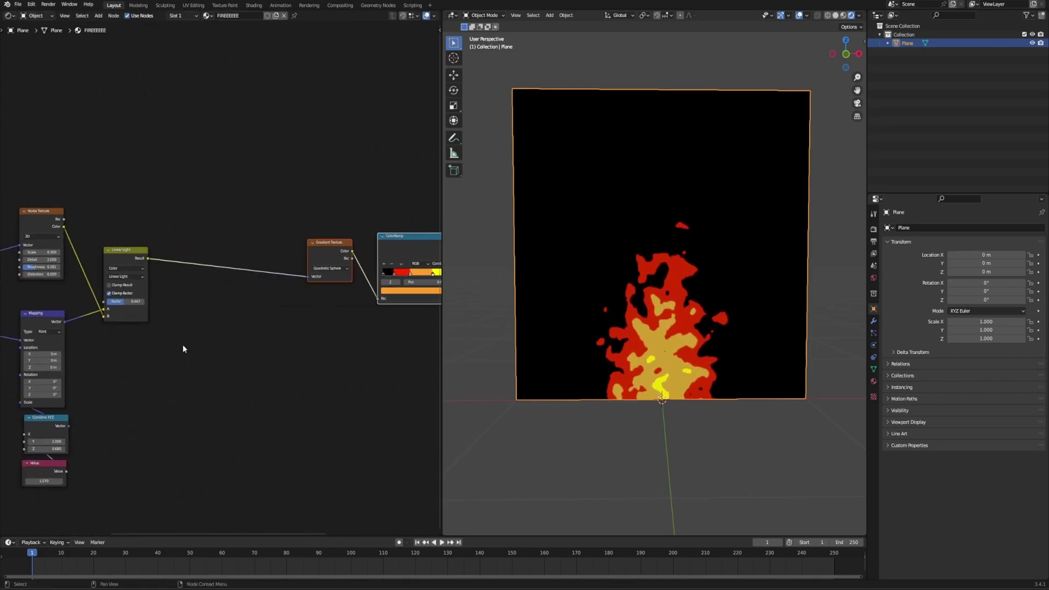
scroll(296, 393, "up", 2)
middle_click_drag(296, 397, 264, 346)
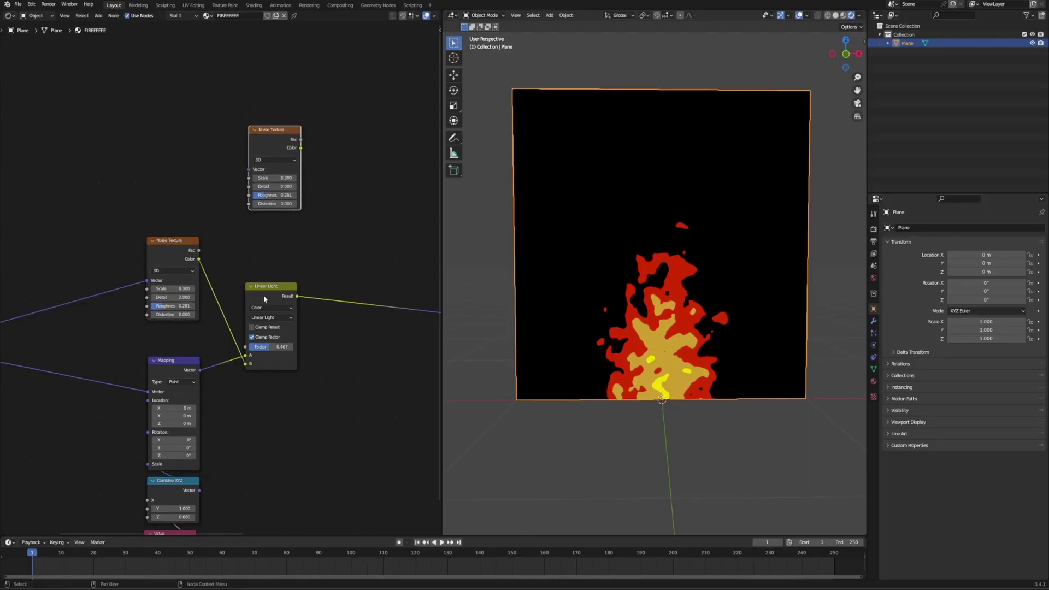
Step: Place the copied Noise Texture and feed it texture coordinates through a reroute point
left_click(383, 203)
middle_click_drag(17, 268, 119, 256)
right_click_drag(119, 257, 126, 335, "shift")
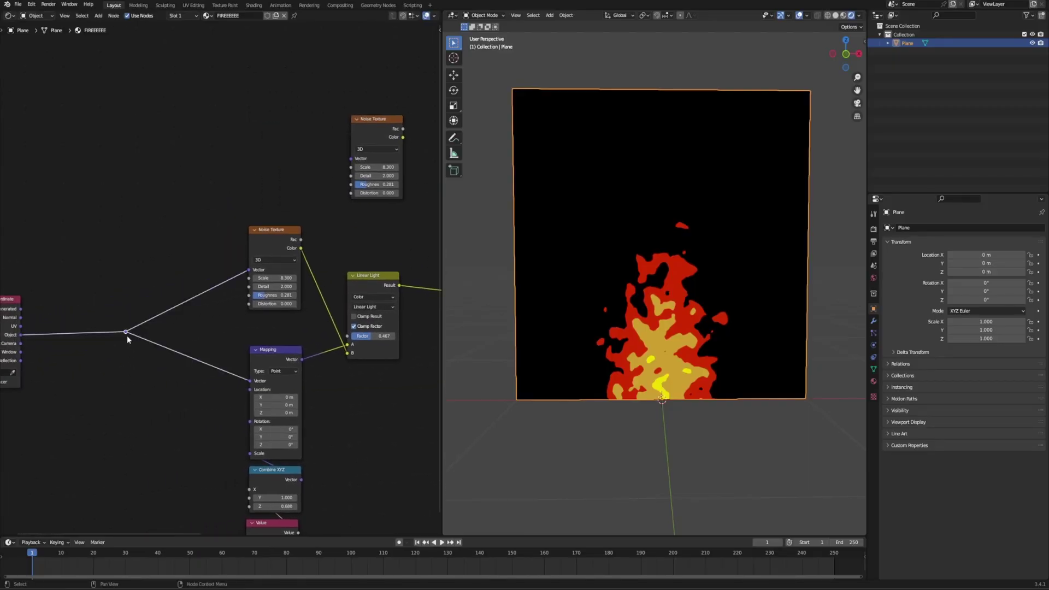
Step: Blend the new noise colour into the upper Linear Light at factor 0.375
scroll(211, 197, "right", 5)
scroll(220, 209, "up", 2)
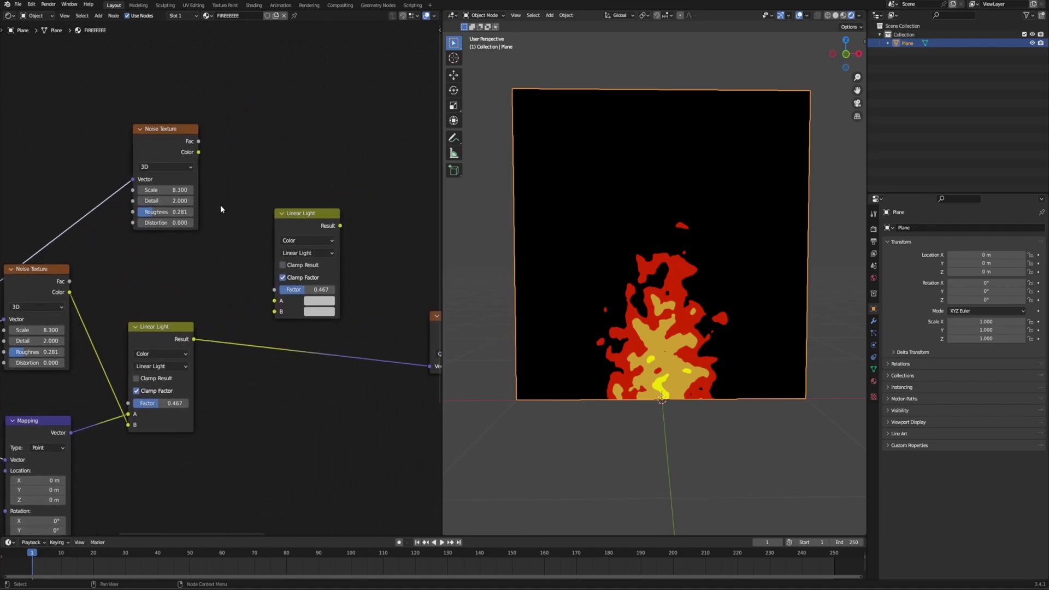
left_click_drag(199, 152, 276, 300)
scroll(235, 224, "right", 5, "ctrl")
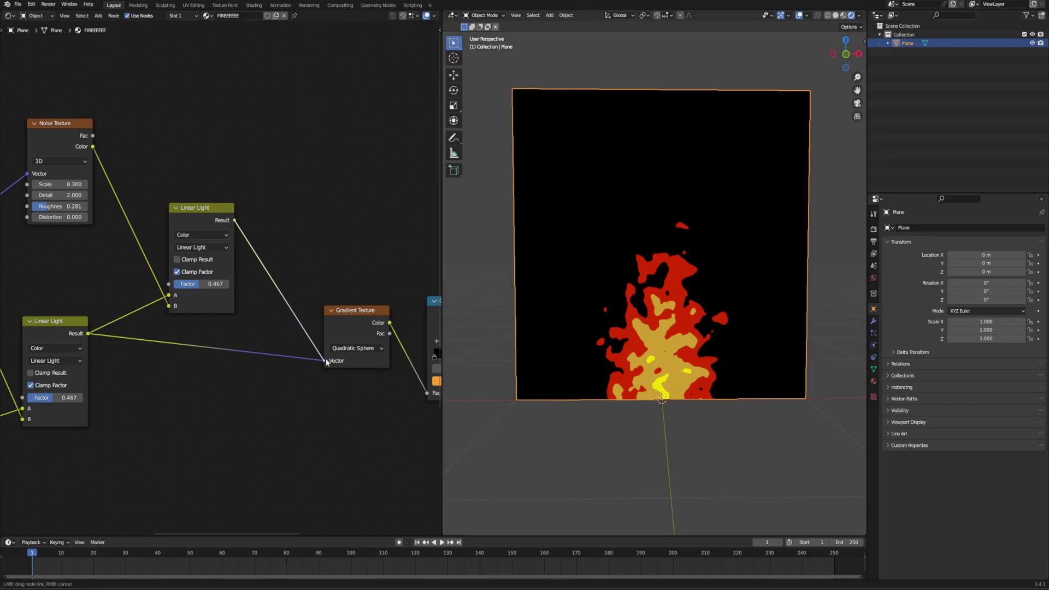
left_click_drag(202, 284, 218, 283)
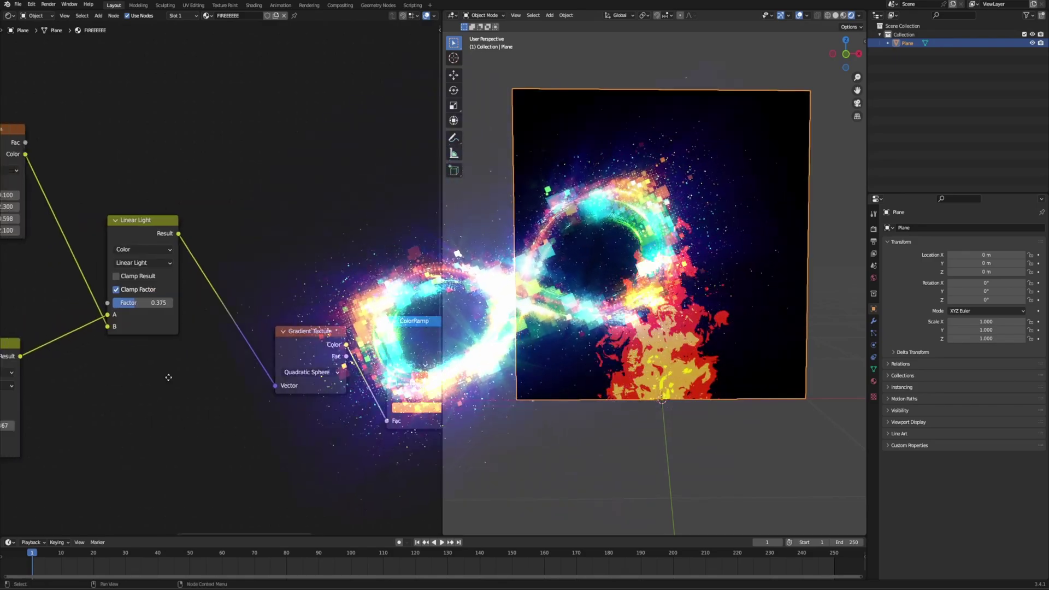
Step: Add a Voronoi Texture fed by texture coordinates into the Linear Light A input
key("F3")
type("VORONOI")
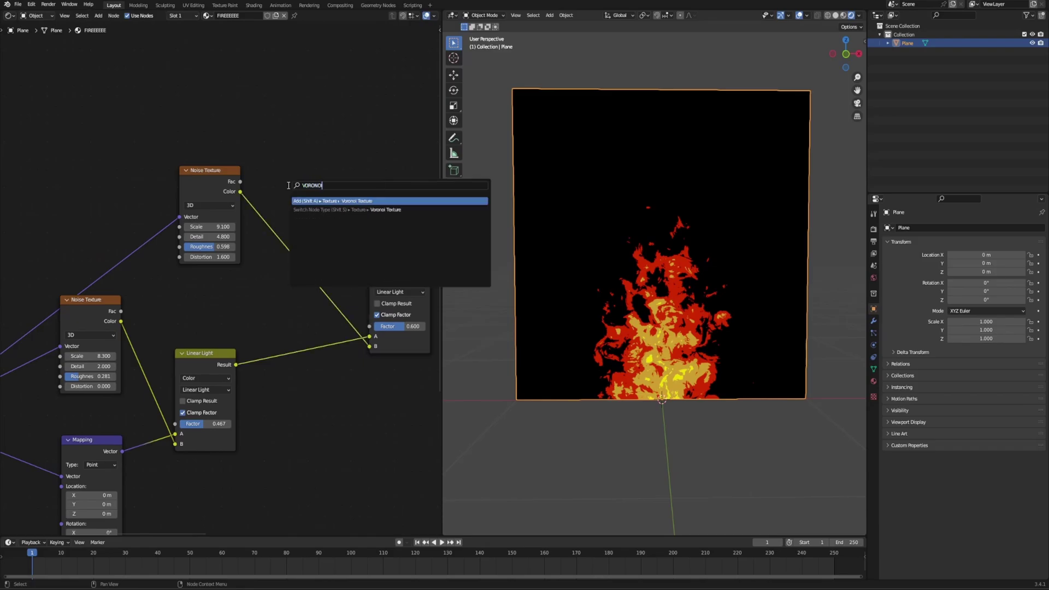
key("Return")
left_click(229, 110)
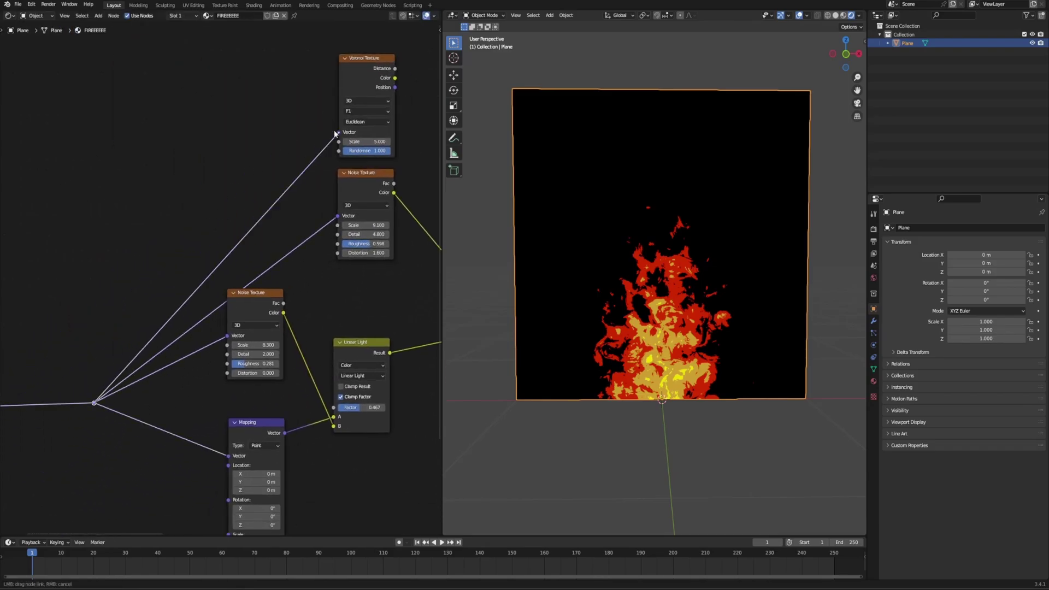
left_click_drag(335, 134, 338, 132)
middle_click_drag(410, 90, 161, 104)
left_click_drag(230, 295, 266, 341)
Step: Switch the Voronoi to Smooth F1 and raise its scale to 7.600
scroll(271, 431, "up", 3)
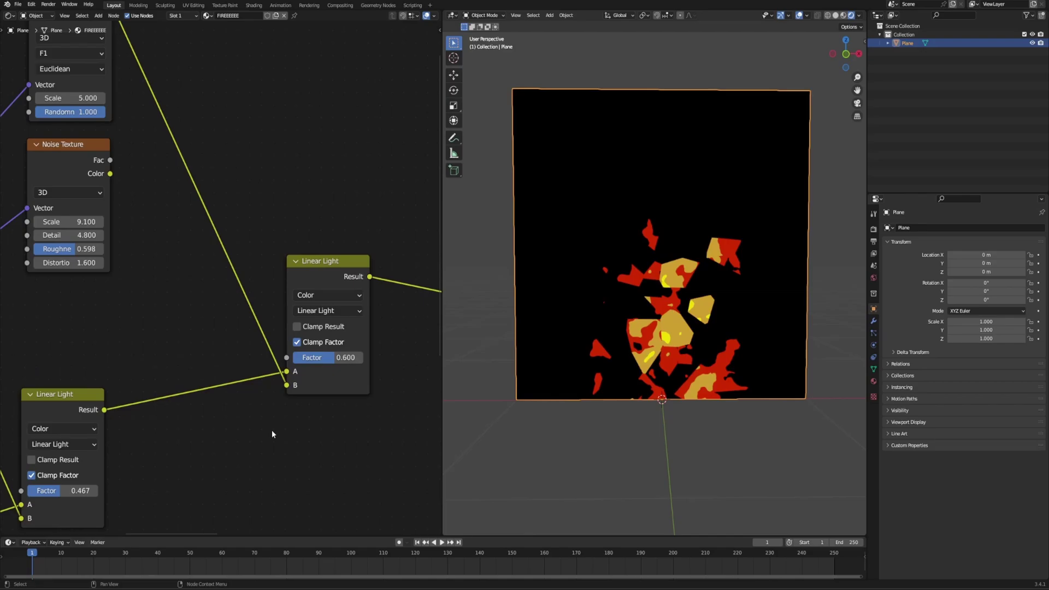
middle_click_drag(136, 52, 136, 111)
left_click(135, 111)
left_click(108, 153)
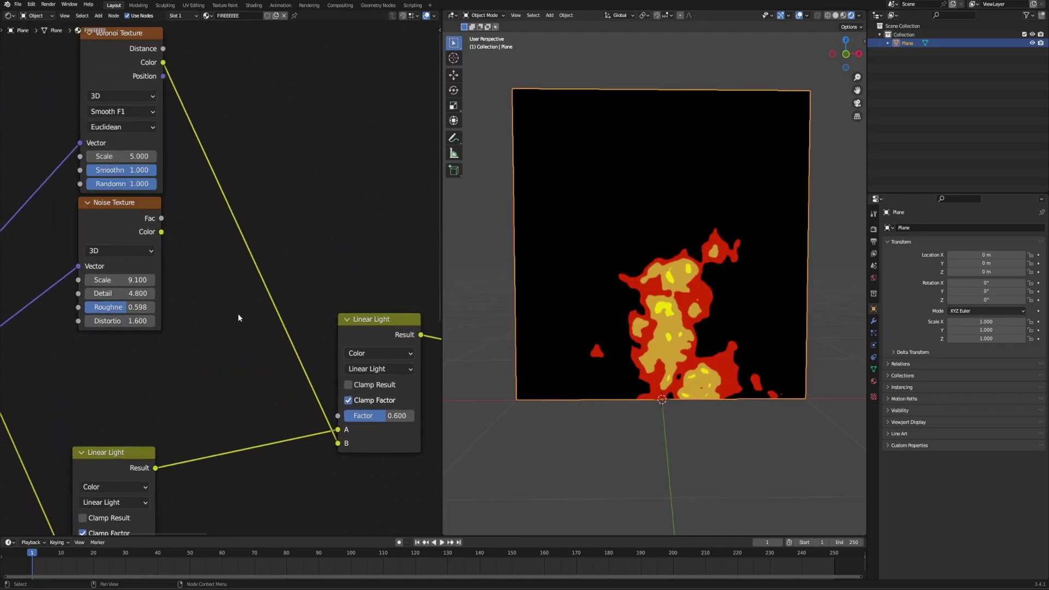
middle_click_drag(238, 313, 208, 294)
left_click_drag(98, 137, 186, 137)
Step: Tune the Voronoi scale to about 24 and the Linear Light factor to about 0.533
scroll(155, 197, "down", 1)
left_click_drag(356, 388, 308, 387)
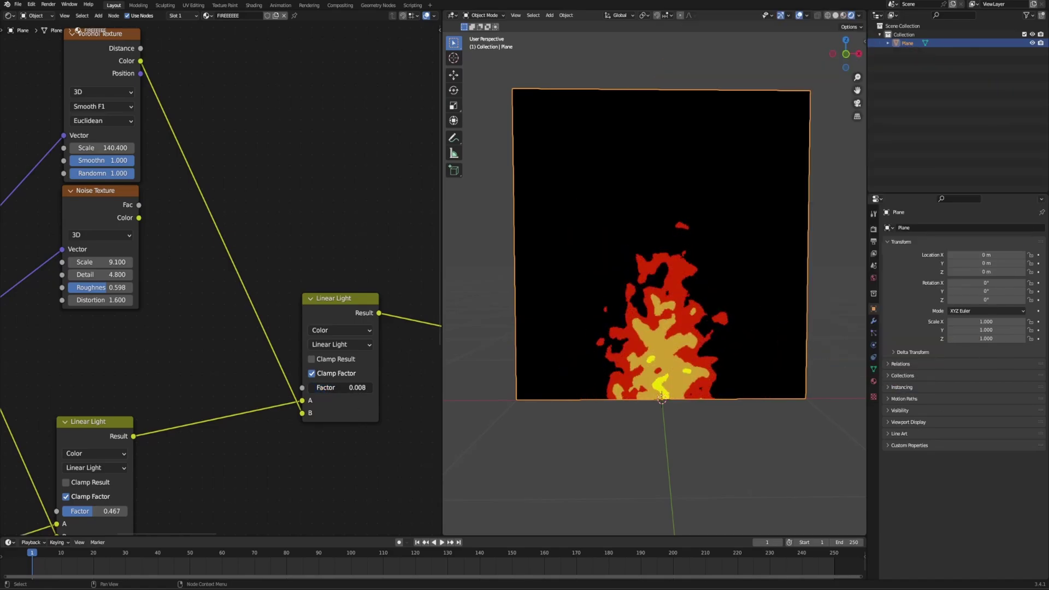
middle_click_drag(202, 245, 241, 239)
left_click_drag(139, 142, 118, 142)
left_click_drag(358, 382, 381, 382)
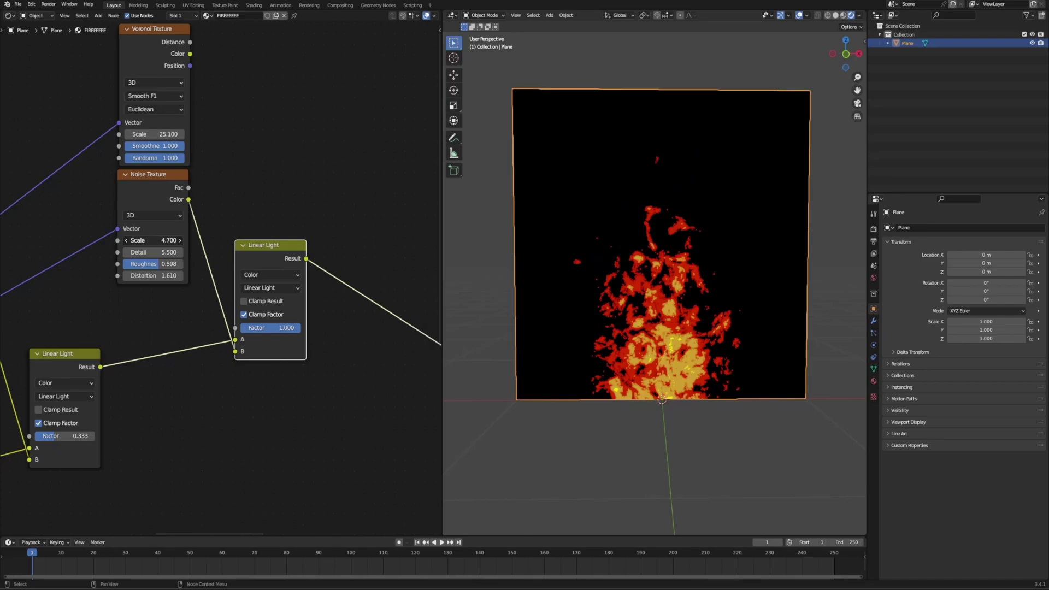
Step: Connect the Mapping vector to the new distortion layer
scroll(294, 344, "down", 3)
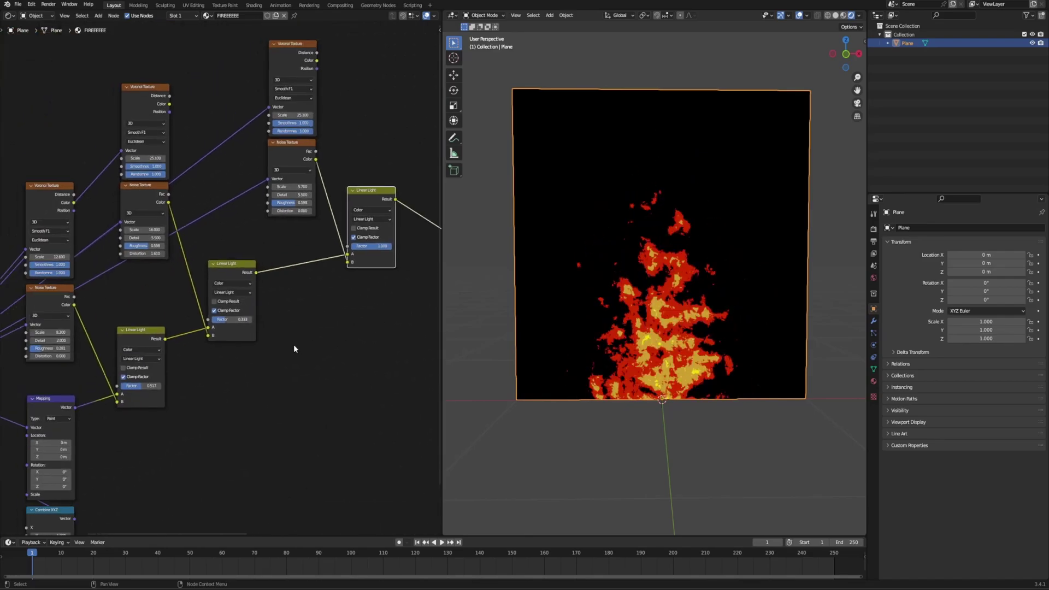
left_click_drag(96, 378, 222, 313)
scroll(359, 305, "up", 2)
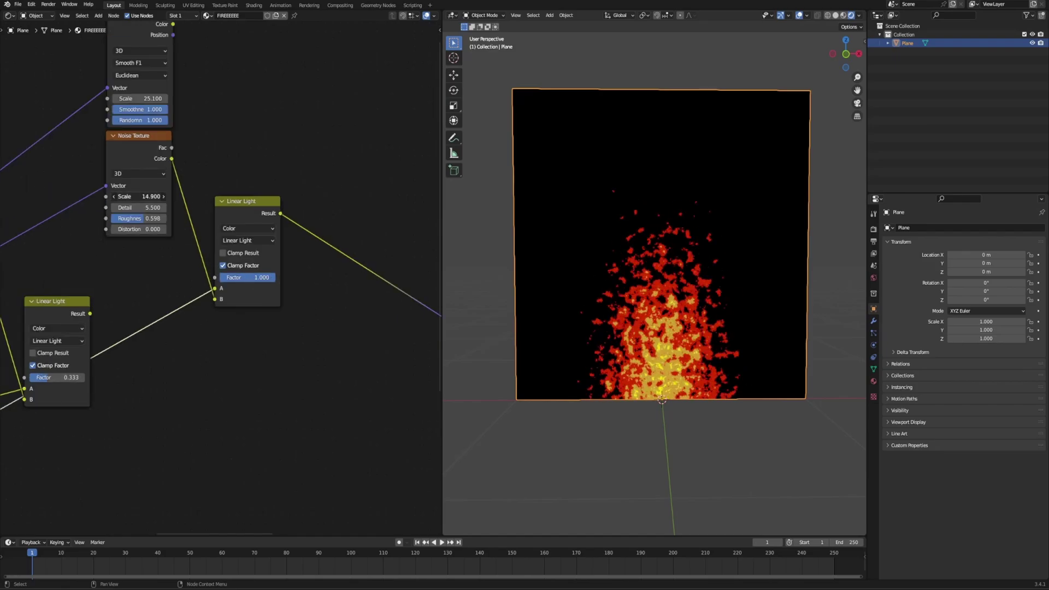
Step: Preview the Gradient Texture on the plane, then reconnect the ColorRamp output as the fire
middle_click_drag(320, 316, 161, 295)
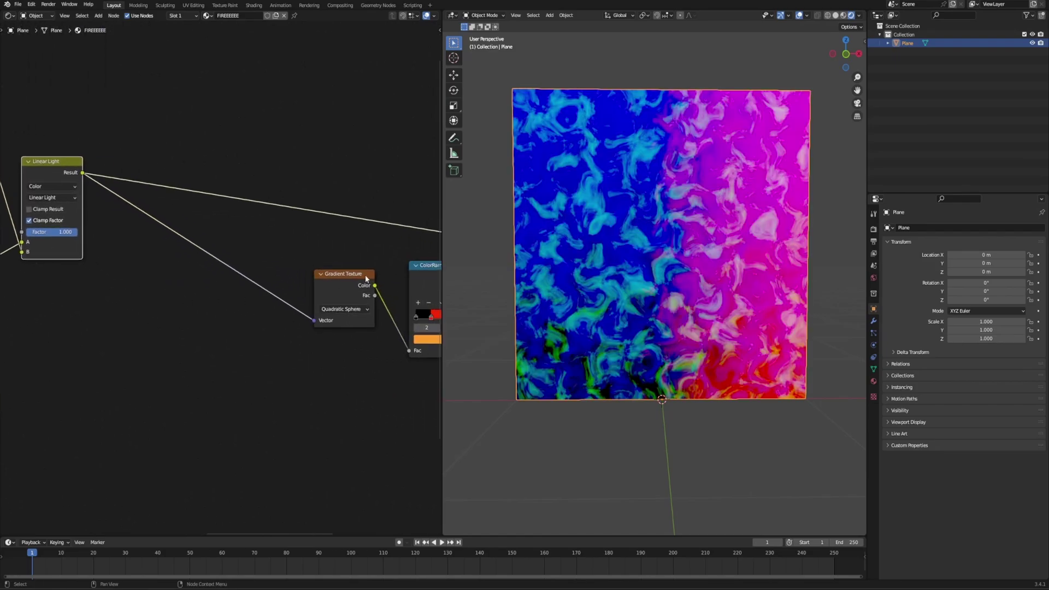
middle_click_drag(368, 277, 112, 273)
left_click(185, 266, "ctrl+shift")
middle_click_drag(65, 328, 110, 339)
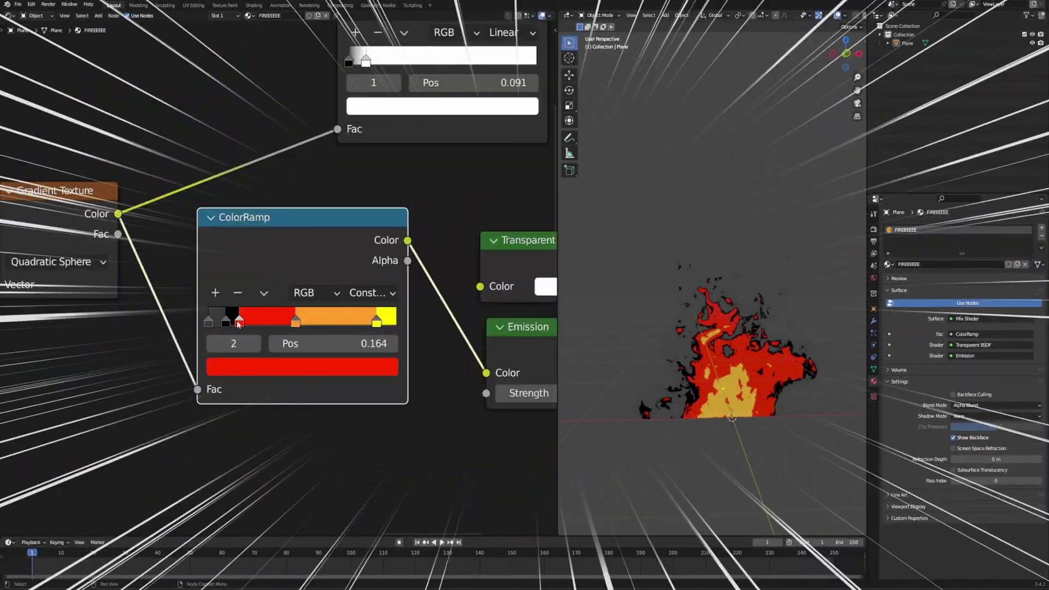
Step: Add Combine XYZ and route the Value-to-Divide result into its Z input
left_click_drag(186, 258, 258, 285)
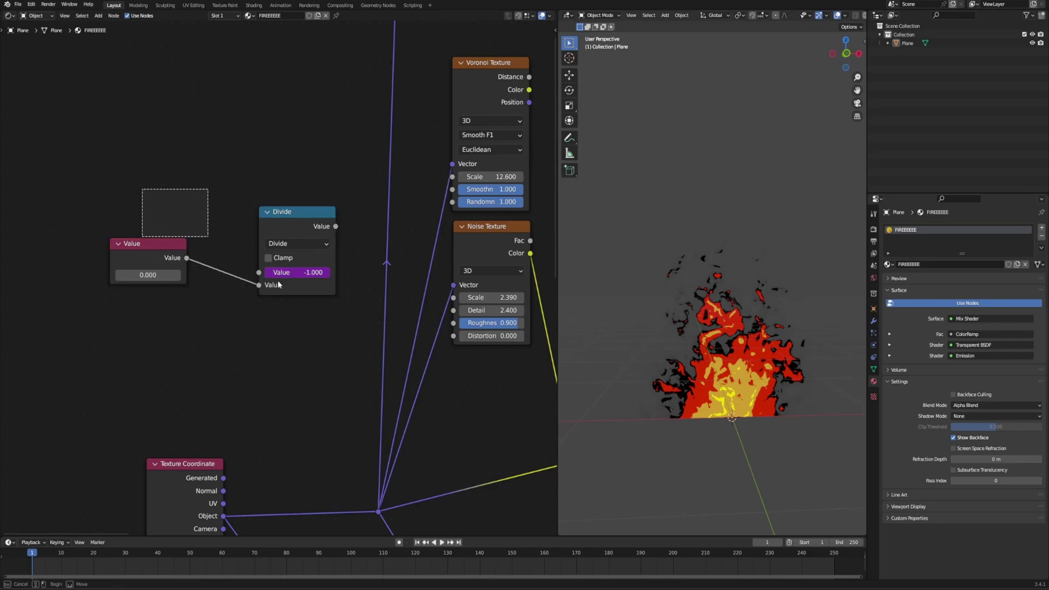
key("F3")
type("combine")
left_click_drag(241, 276, 243, 272)
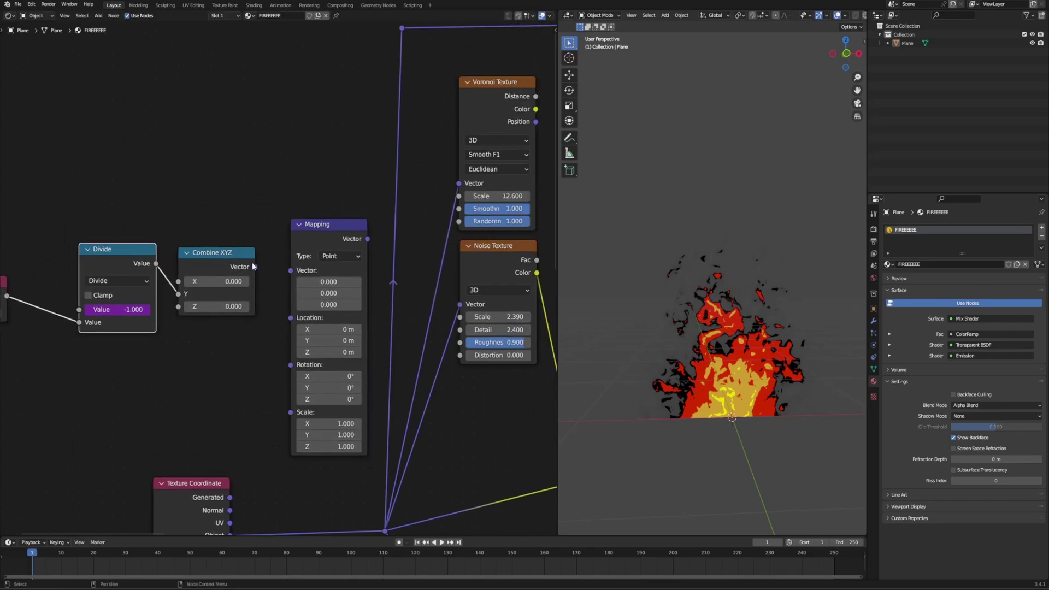
middle_click_drag(341, 247, 279, 240)
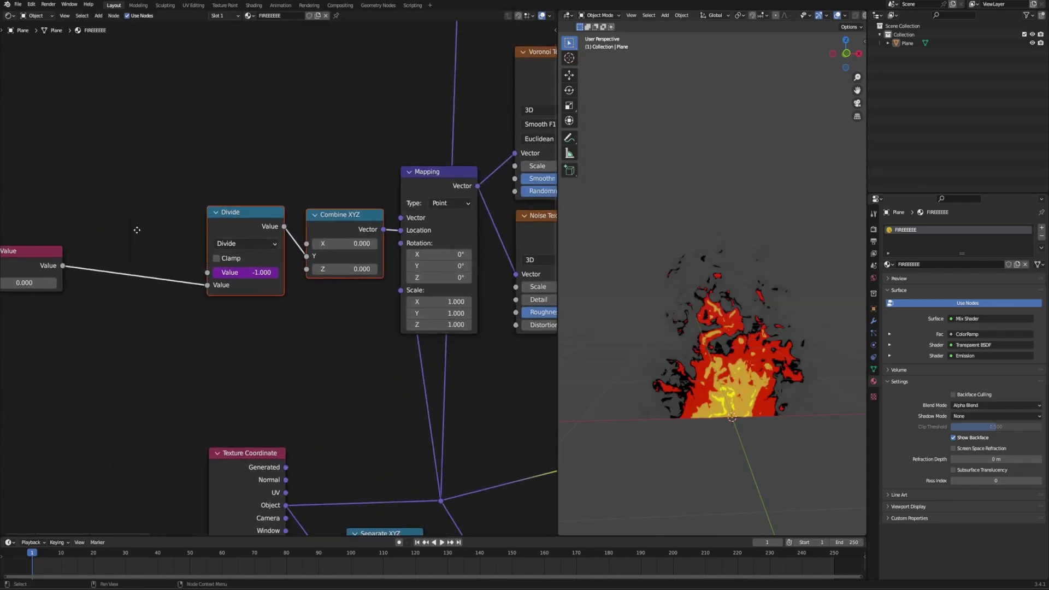
double_click(143, 291)
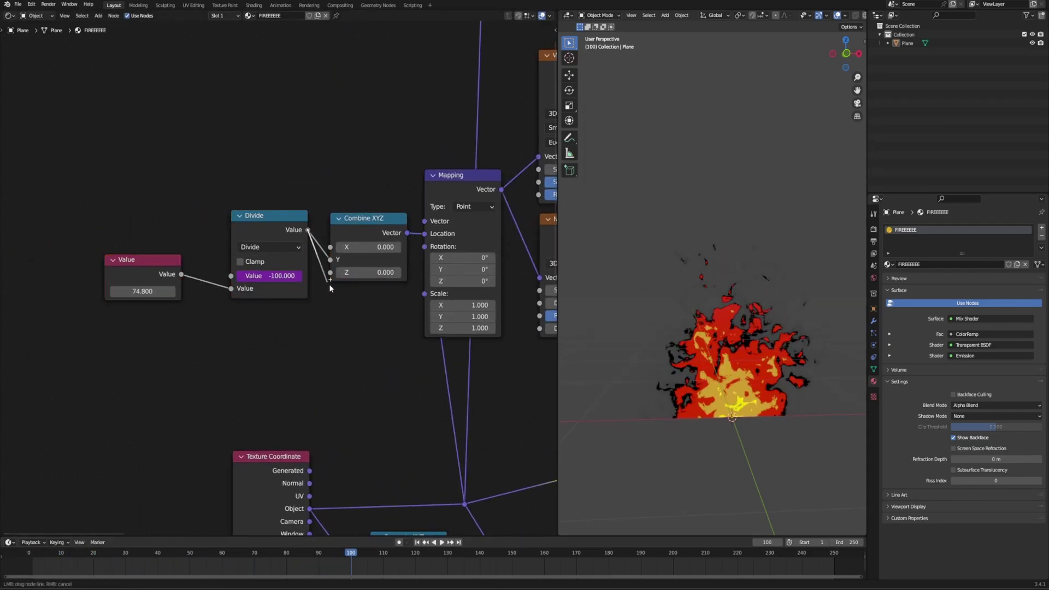
left_click_drag(330, 288, 330, 272)
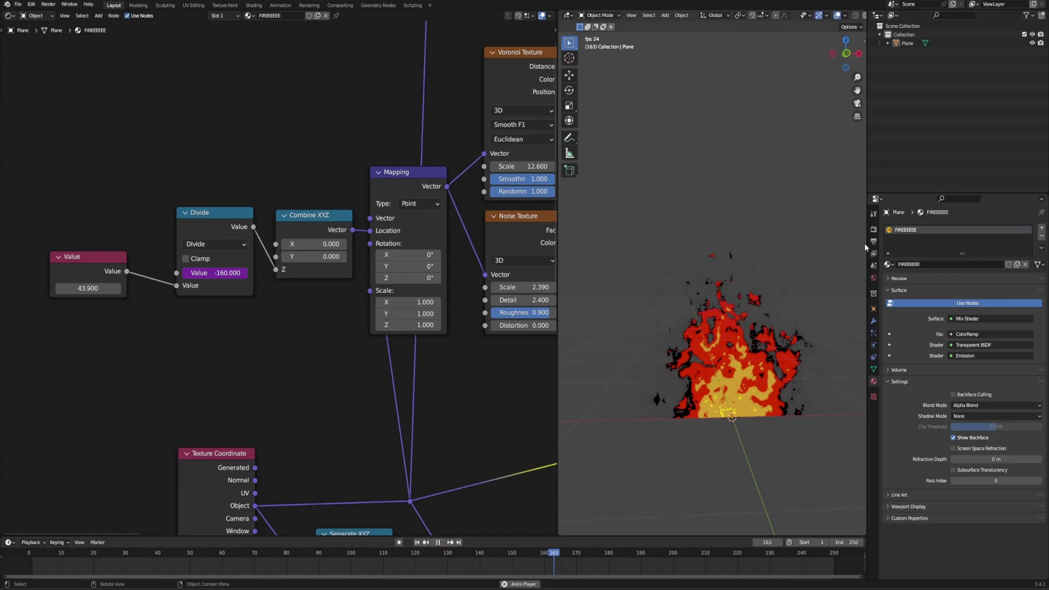
left_click(874, 241)
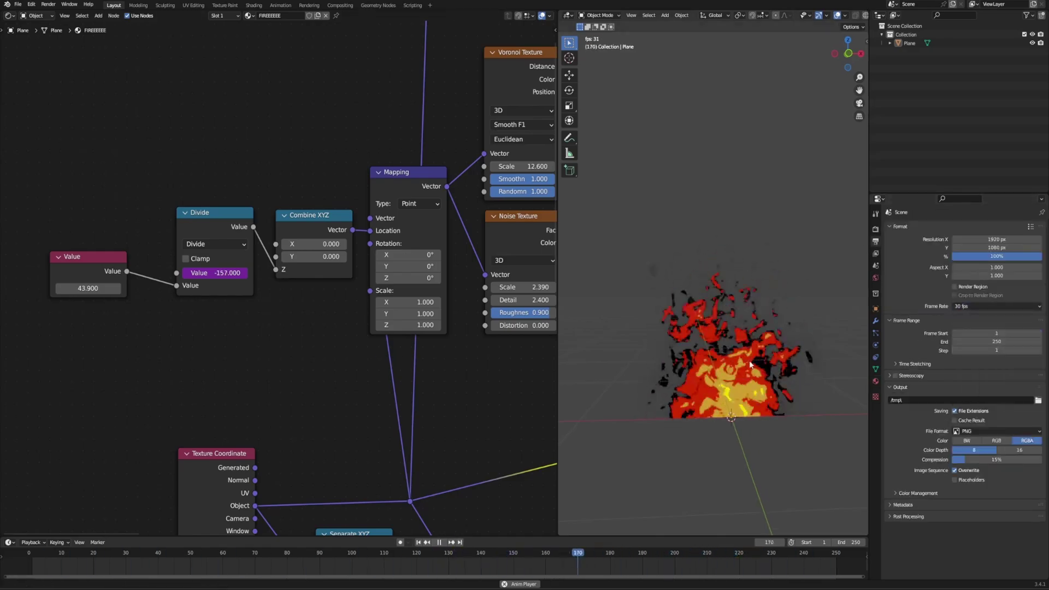
Step: Insert a second Divide node between Value and Divide with first value 1
key("shift+a")
left_click(213, 257)
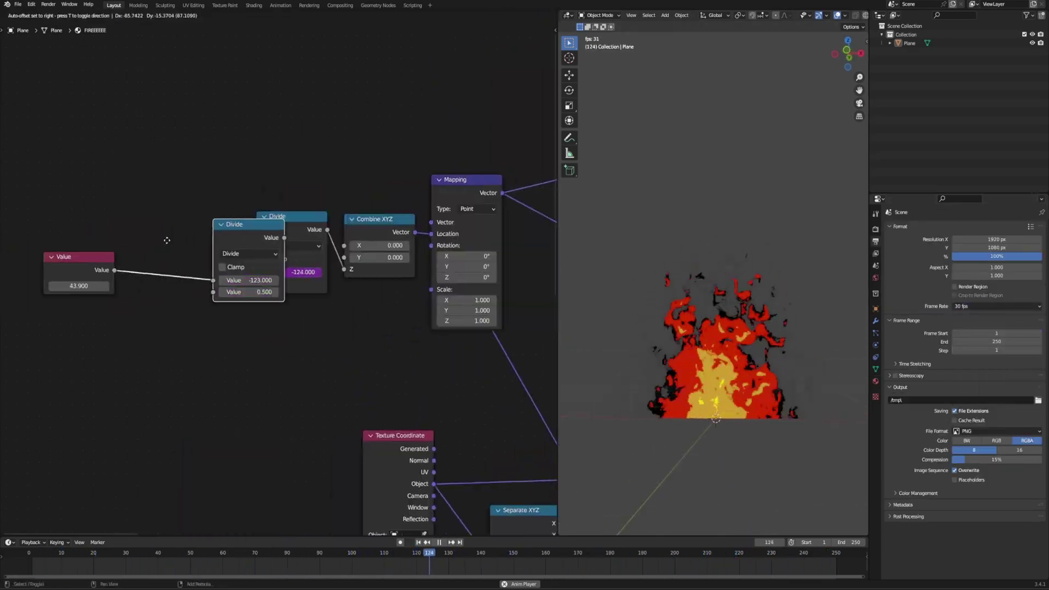
left_click(213, 281)
type("1")
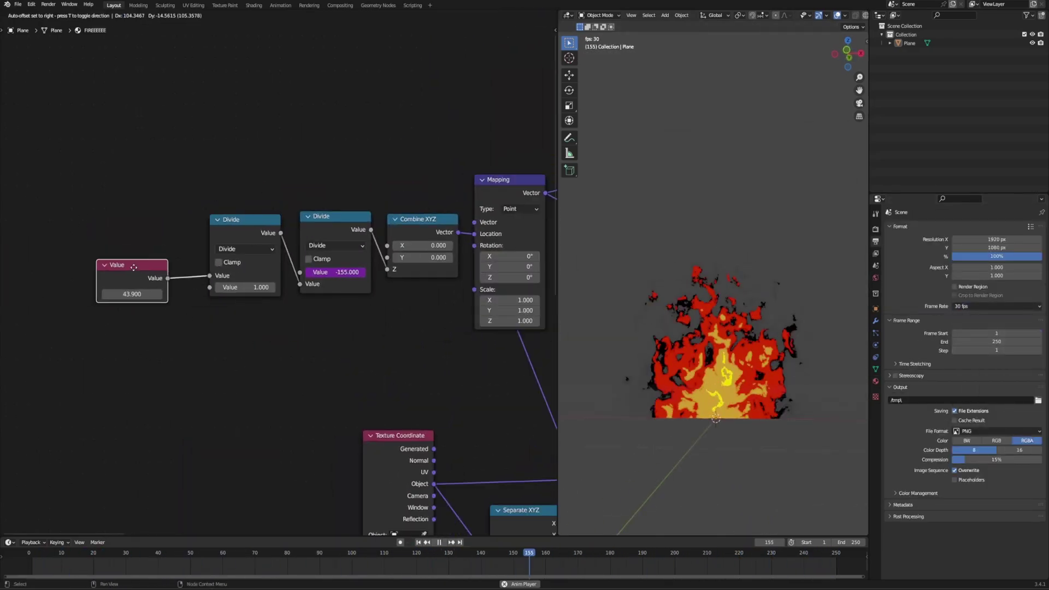
Step: Connect the Mapping output to the Noise Texture vector input
scroll(268, 329, "down", 5)
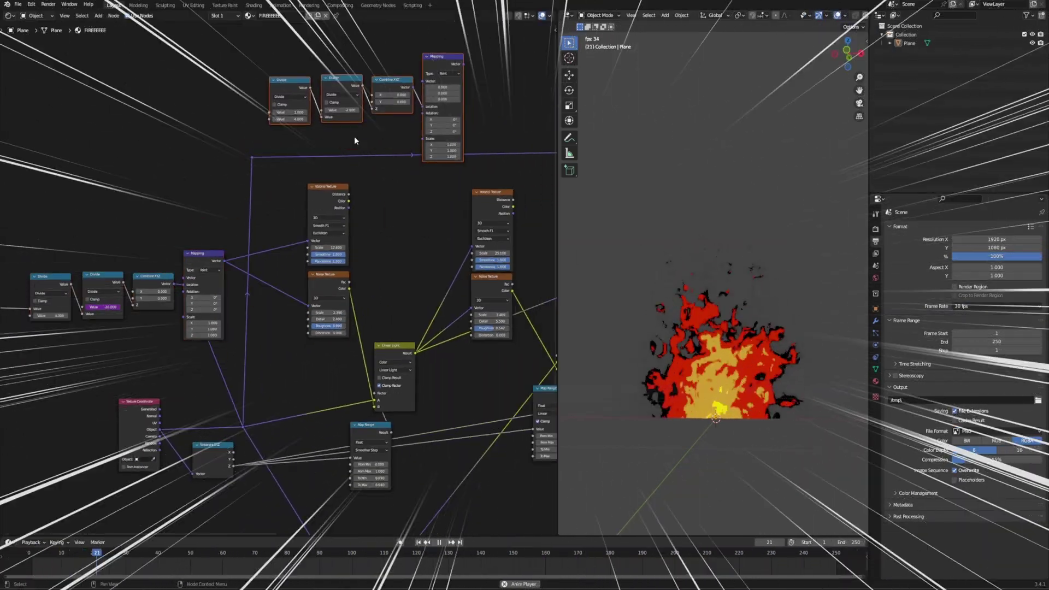
left_click_drag(169, 176, 512, 404)
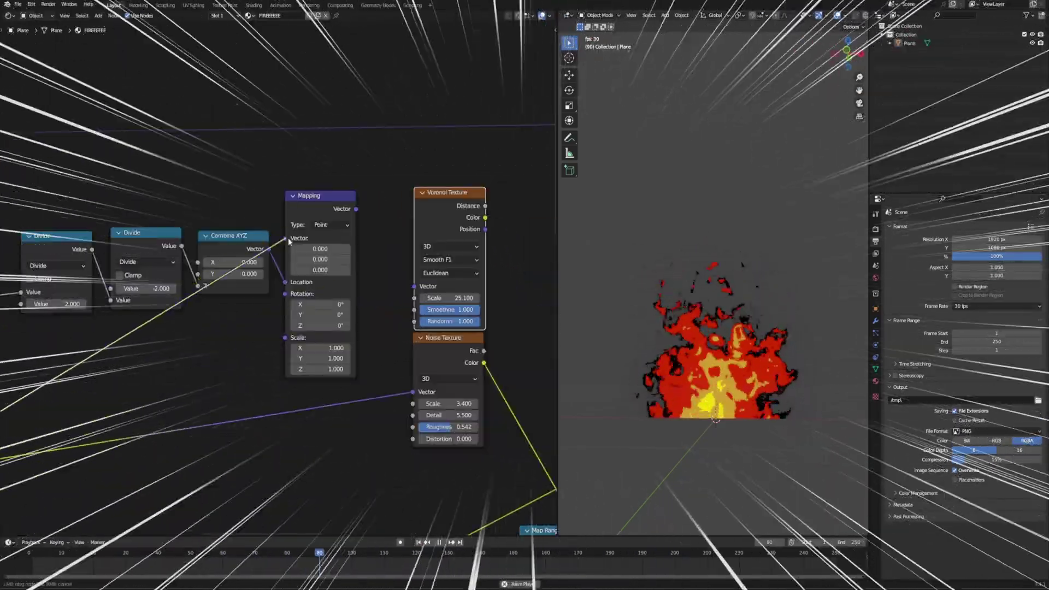
left_click_drag(356, 209, 414, 394)
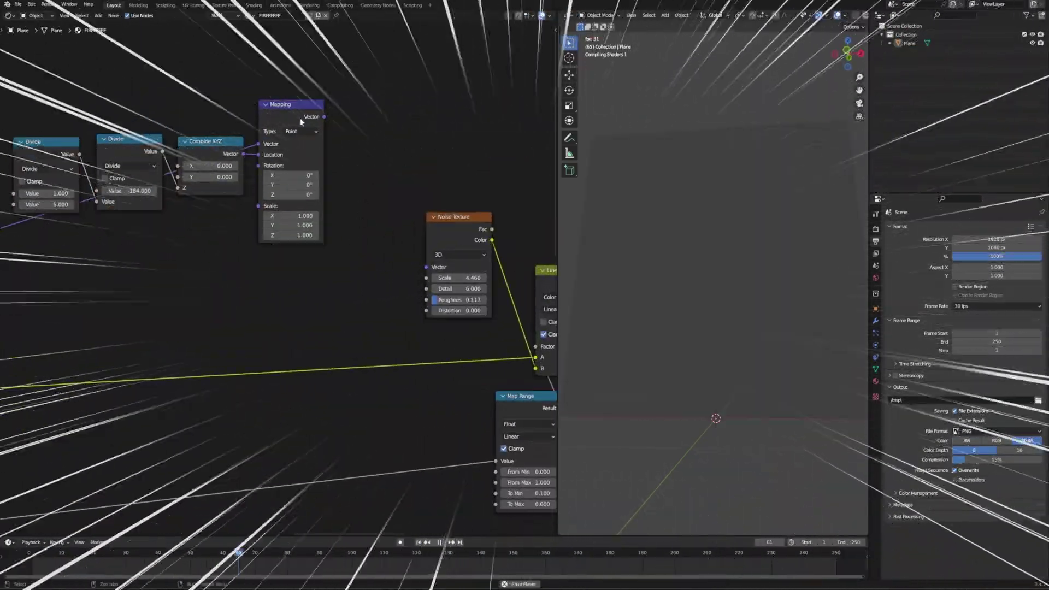
left_click_drag(229, 218, 310, 259)
scroll(310, 259, "down", 8)
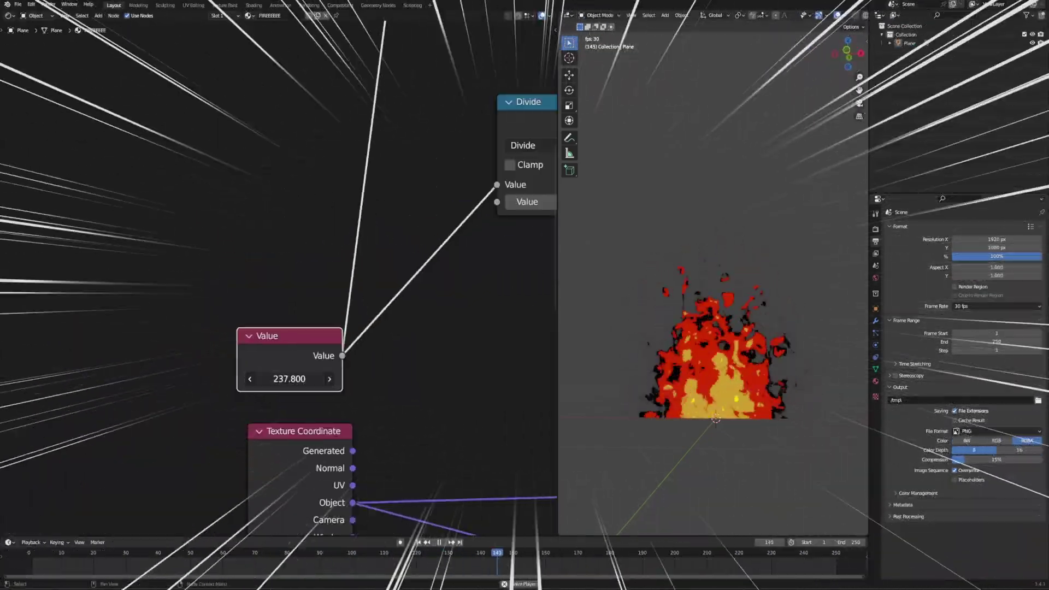
Step: Set the speed Value node to 180
mouse_move(329, 381)
left_mouse_down()
mouse_move(306, 381)
mouse_move(350, 382)
left_mouse_up()
left_click(289, 379)
type("180")
key("Return")
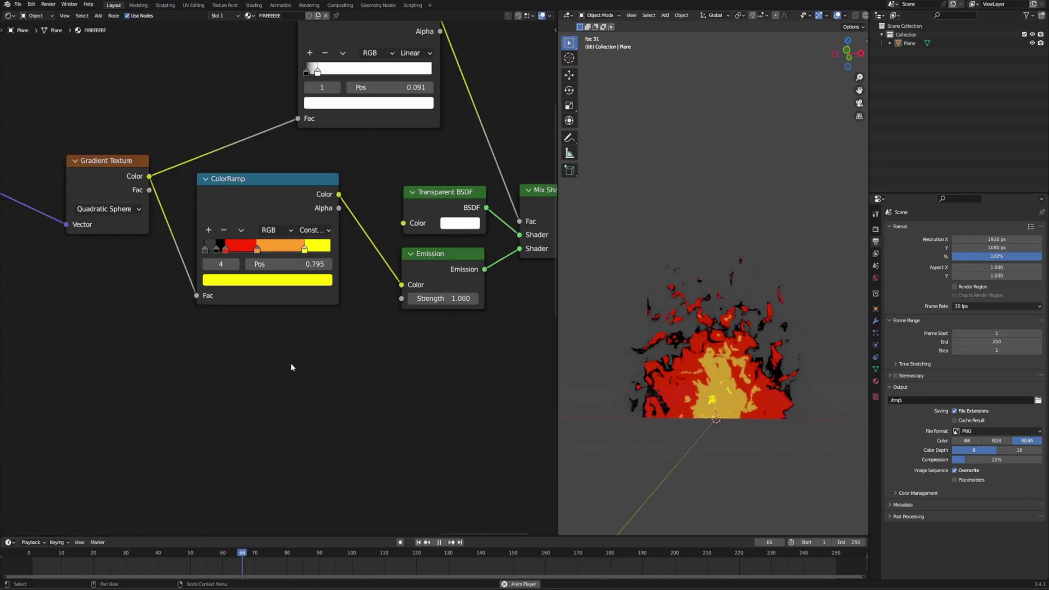
Step: Add a Math node and set its operation to Power
key("shift+a")
type("add")
key("Return")
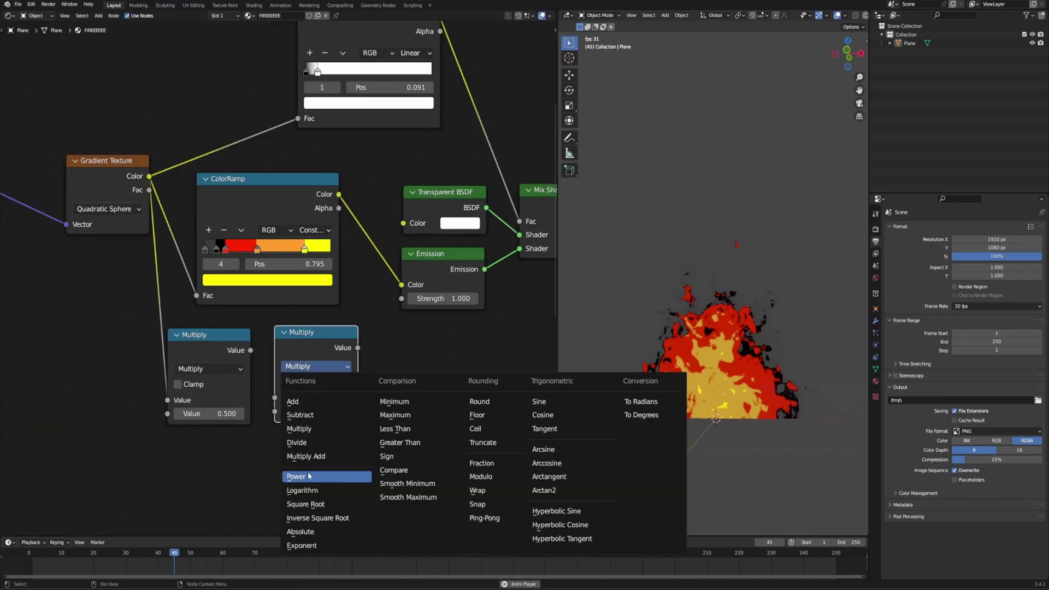
left_click(309, 477)
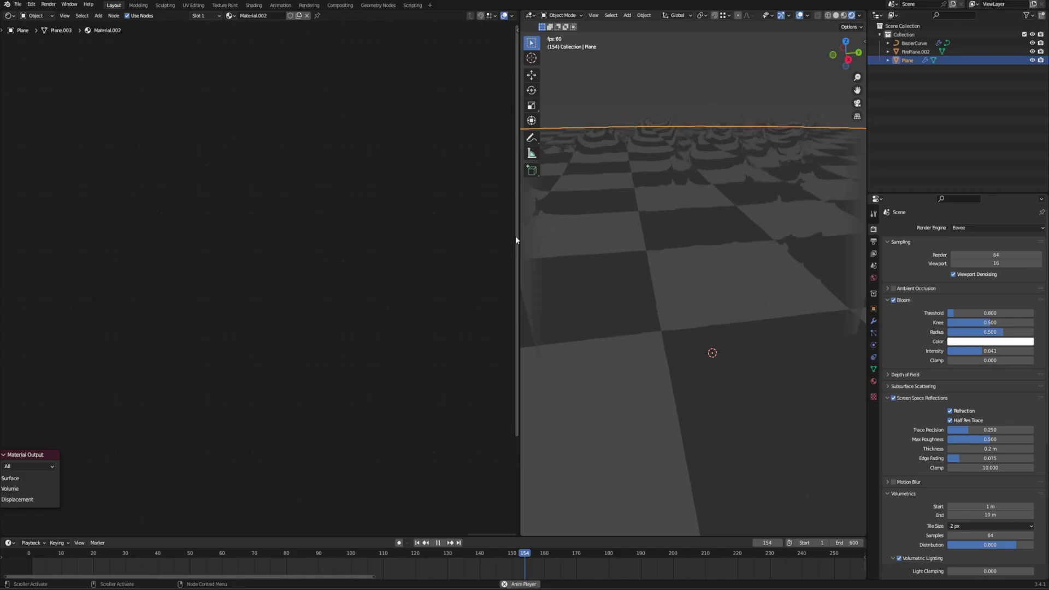
Step: Widen the 3D viewport, orbit across the checkered floor, and select FirePlane.002 to show its material
left_click_drag(520, 234, 206, 233)
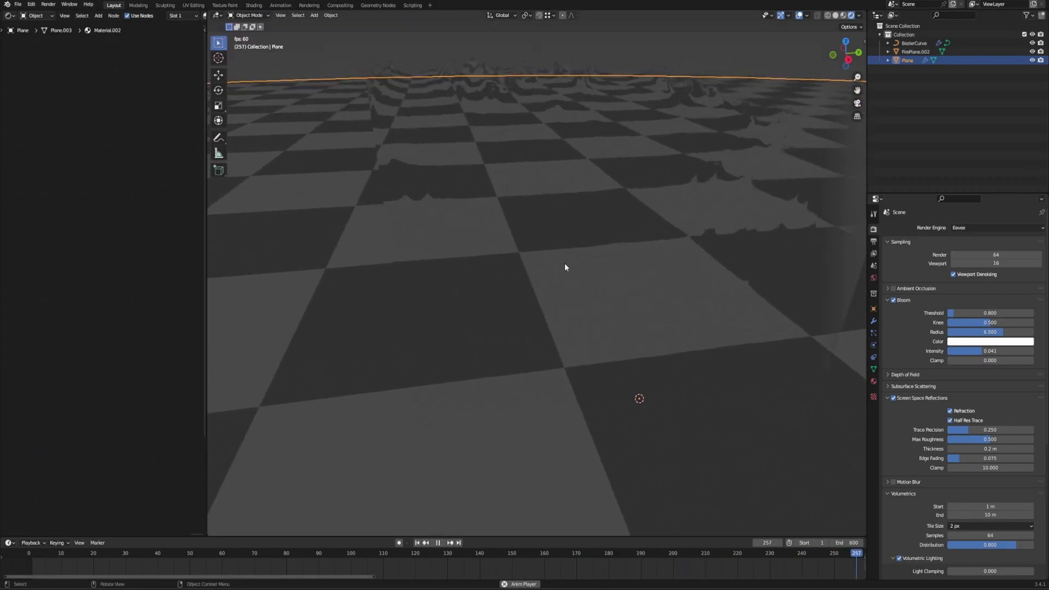
middle_click_drag(569, 256, 631, 299)
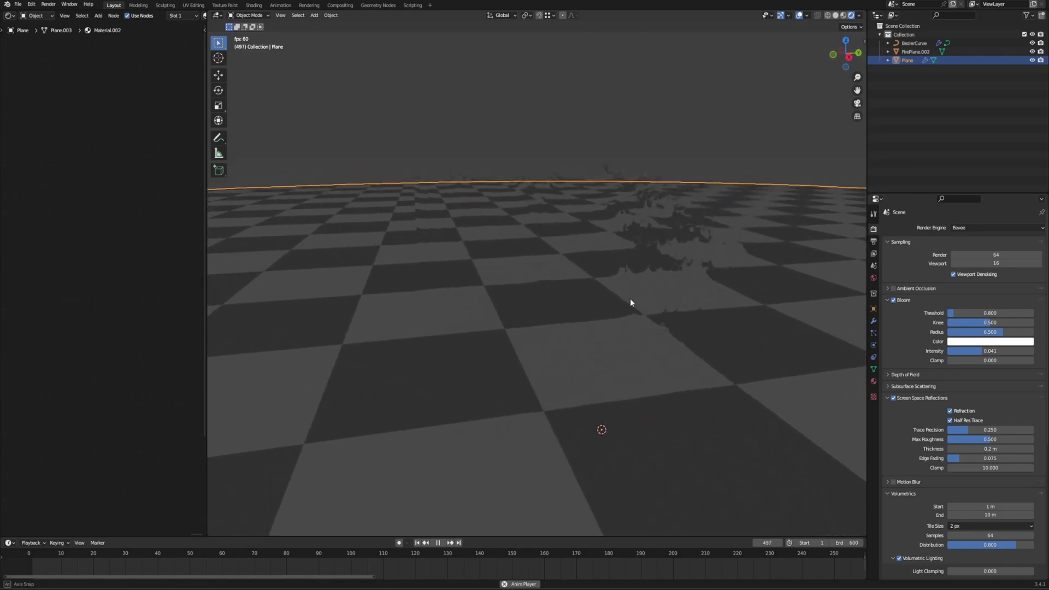
left_click(547, 328)
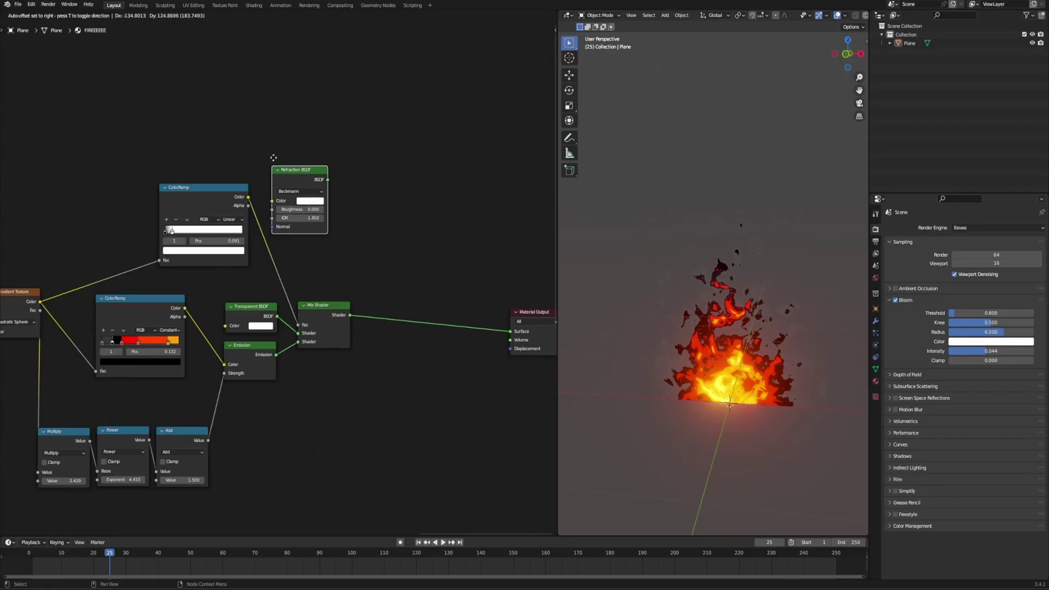
Step: Move the Noise Texture node further left in the shader node tree
scroll(349, 268, "up", 2)
scroll(339, 252, "left", 3, "ctrl")
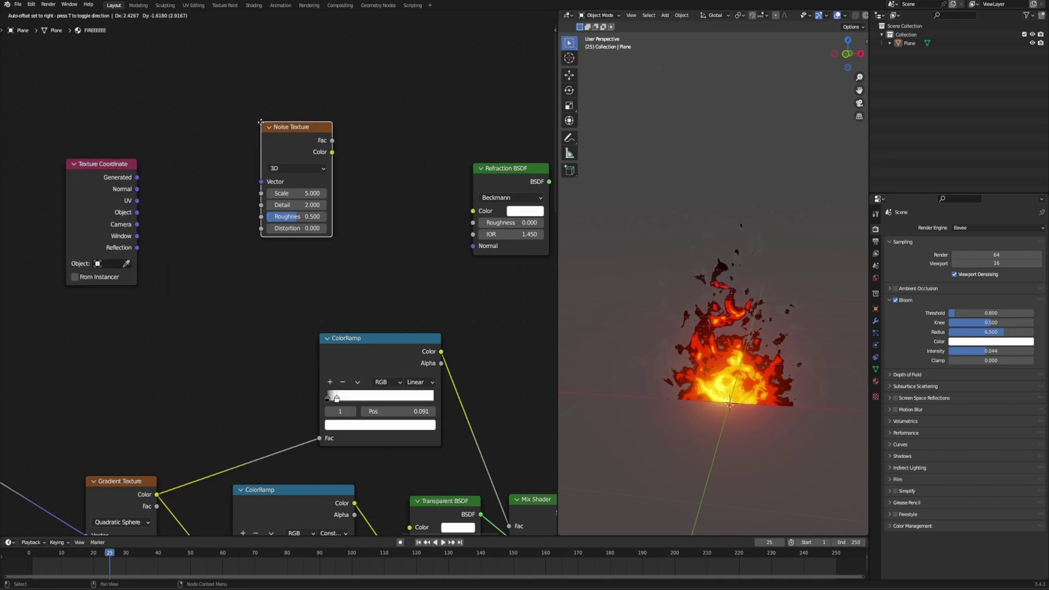
left_click(205, 121)
middle_click_drag(205, 165, 195, 230)
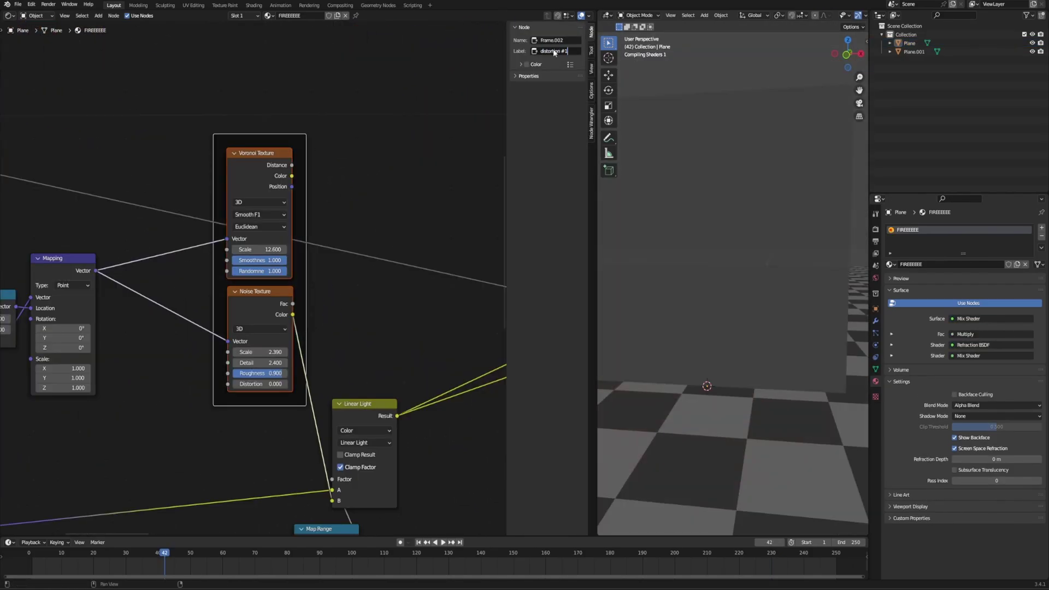
Step: Label the node frames 'distortion #1' and 'speeeeeed'
key("Return")
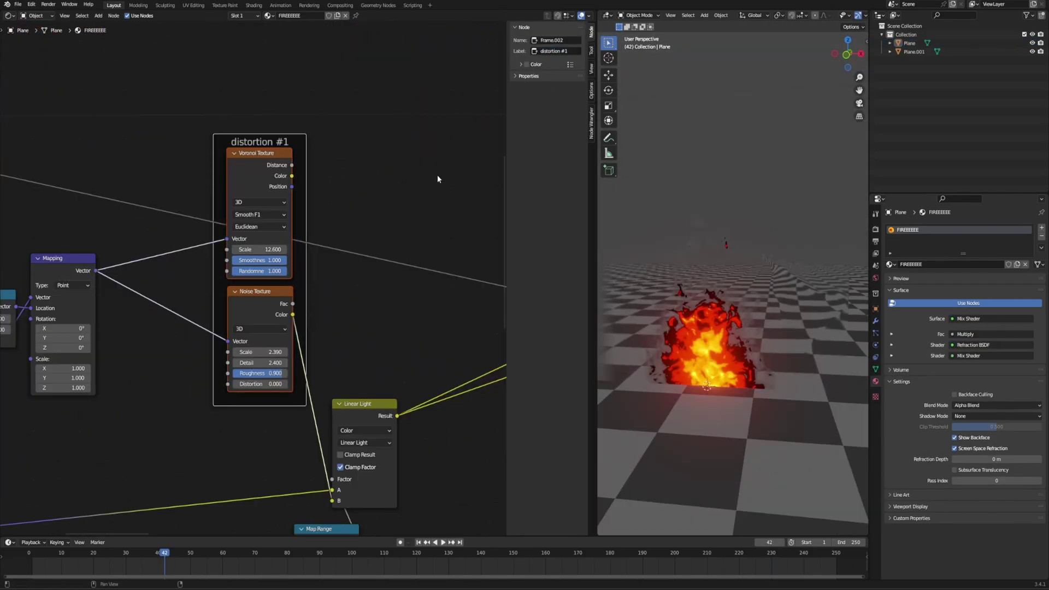
type("eeeeeed")
key("Return")
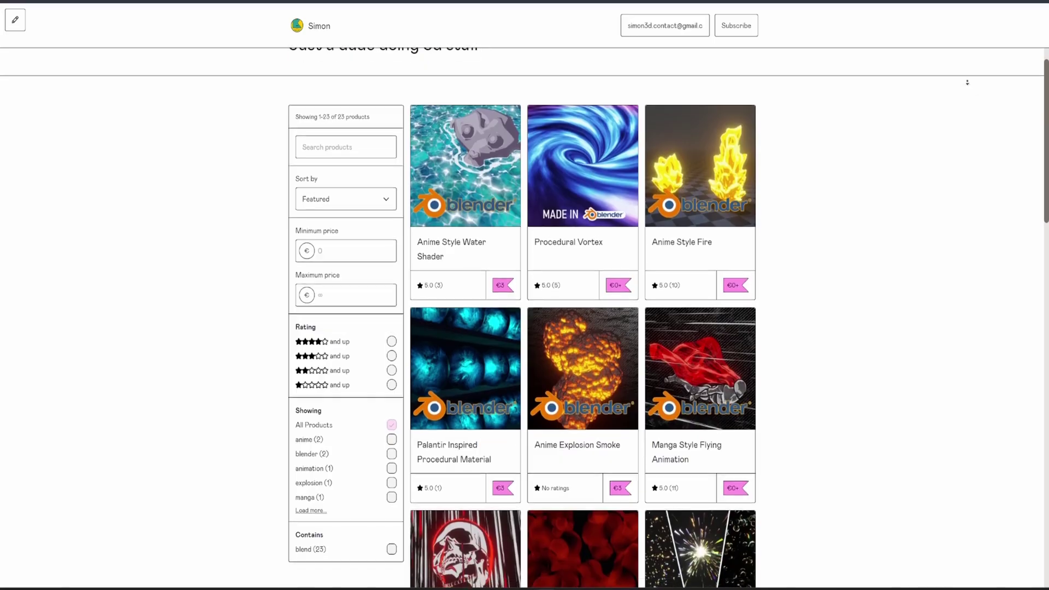
Step: Scroll down through the Gumroad store's product grid
scroll(967, 83, "down", 2)
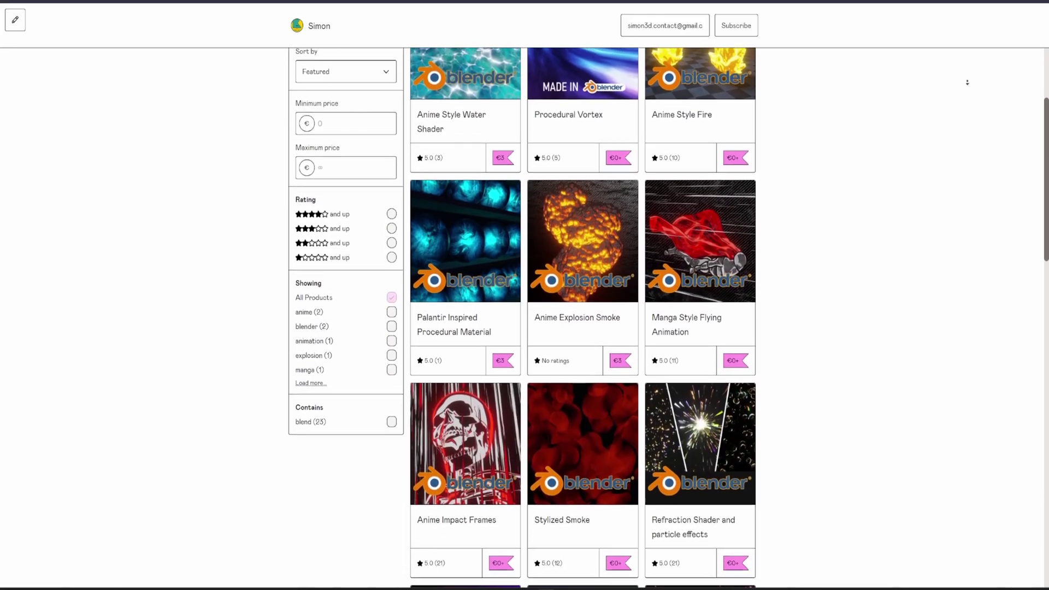